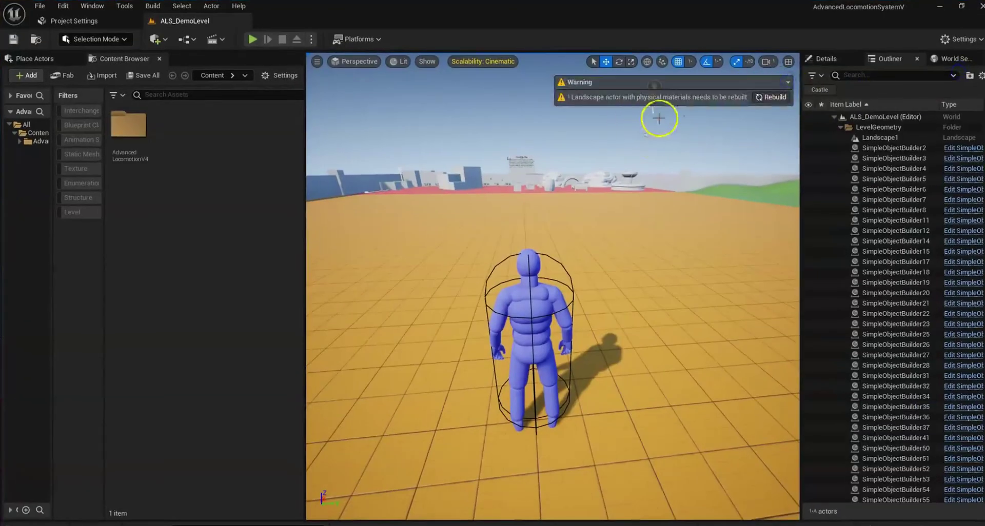
- Collapse the landscape warning in the level view and open Quixel Bridge
click(672, 138)
click(774, 83)
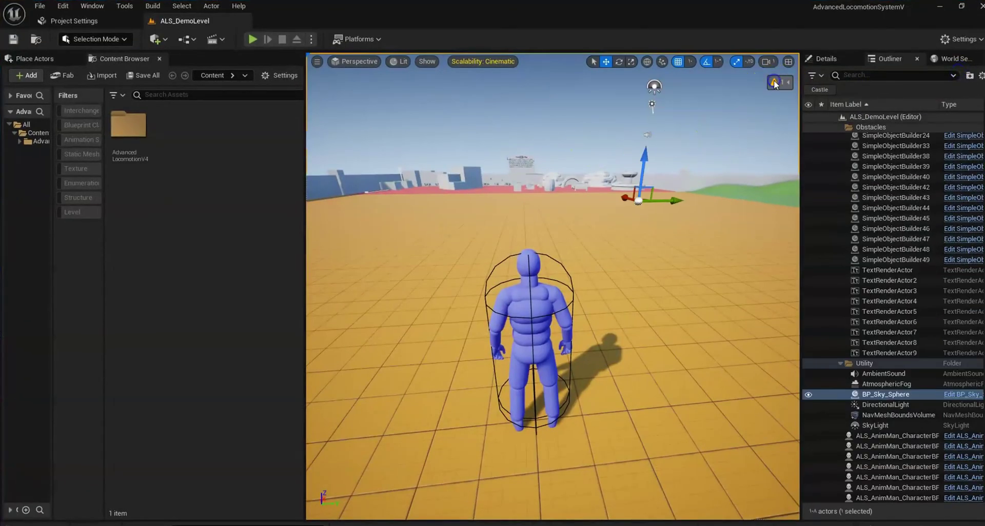
middle_drag(534, 276, 517, 249)
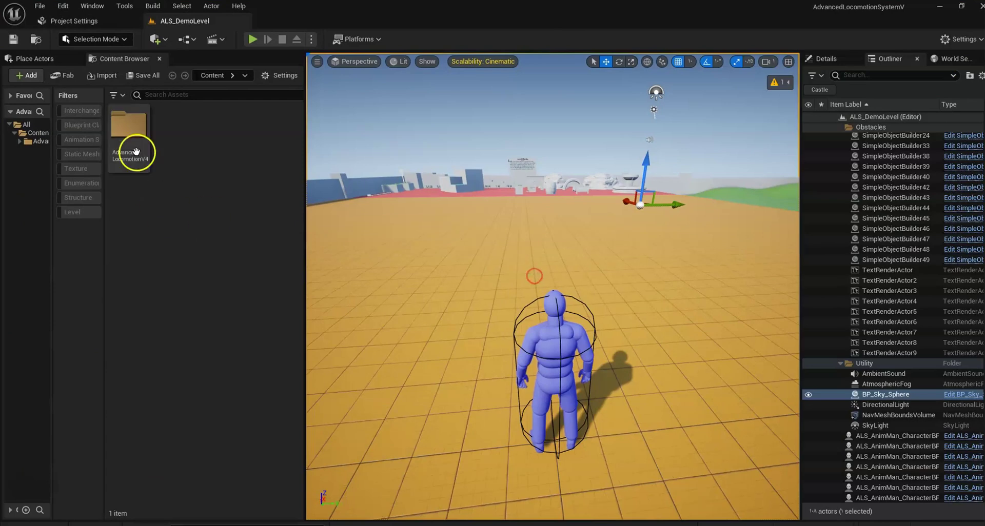
click(155, 38)
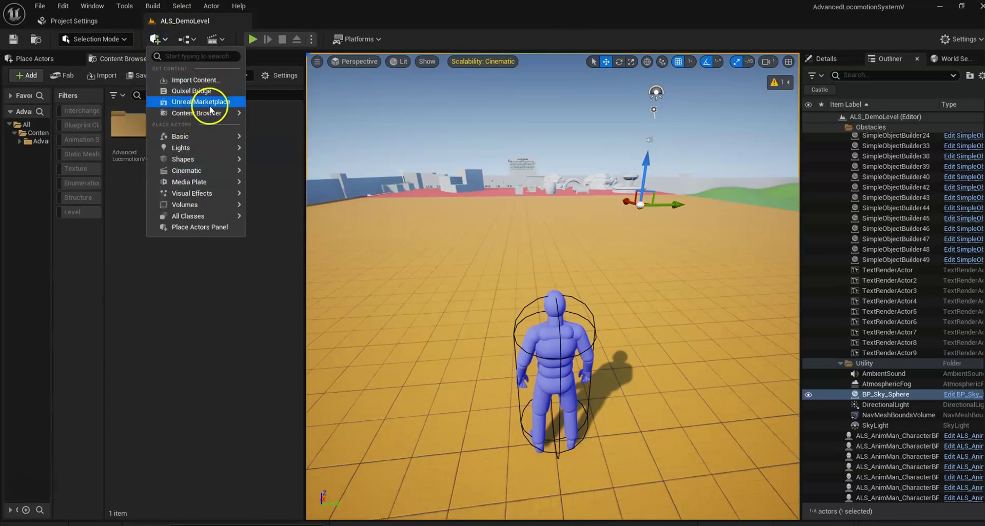
click(209, 91)
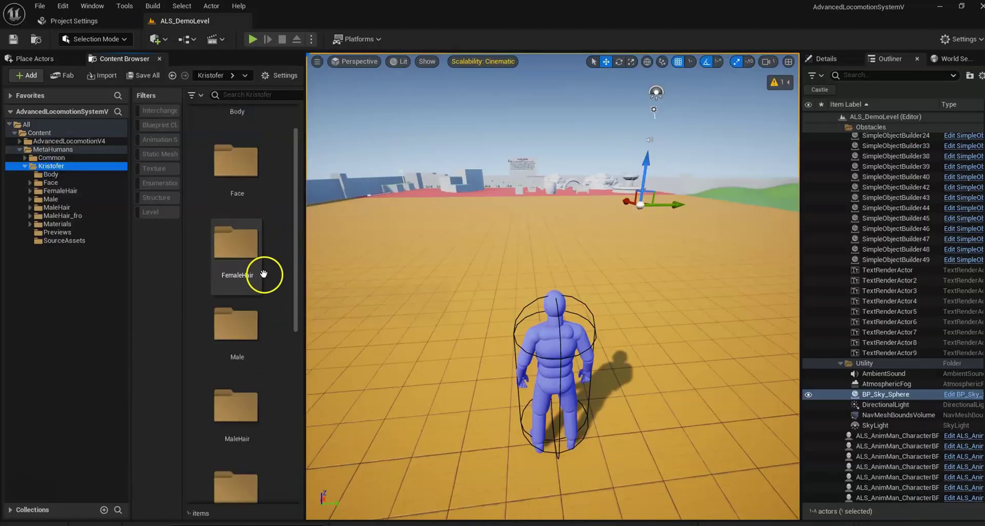
- Open the BP_Kristofer blueprint from the Kristofer folder inside MetaHumans
scroll(263, 274, down, 6)
scroll(265, 419, down, 2)
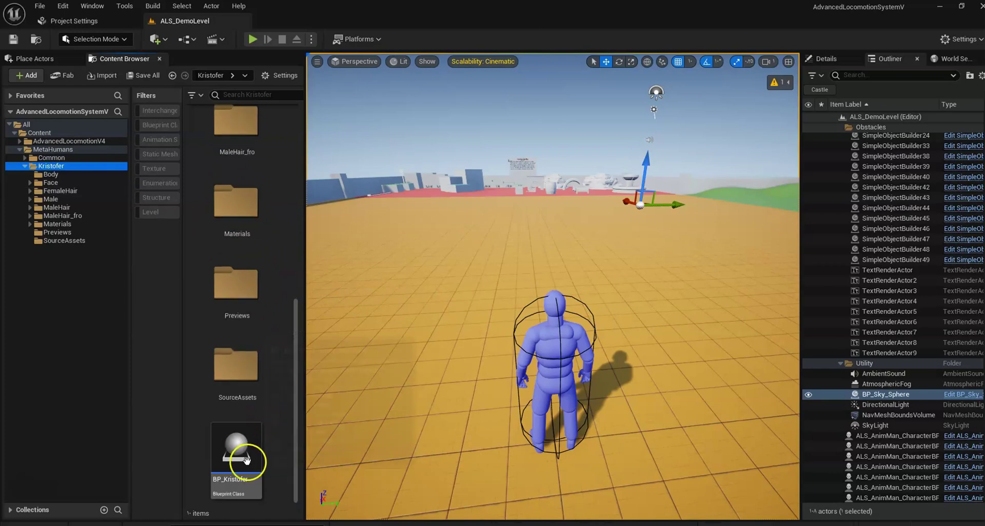
double_click(249, 454)
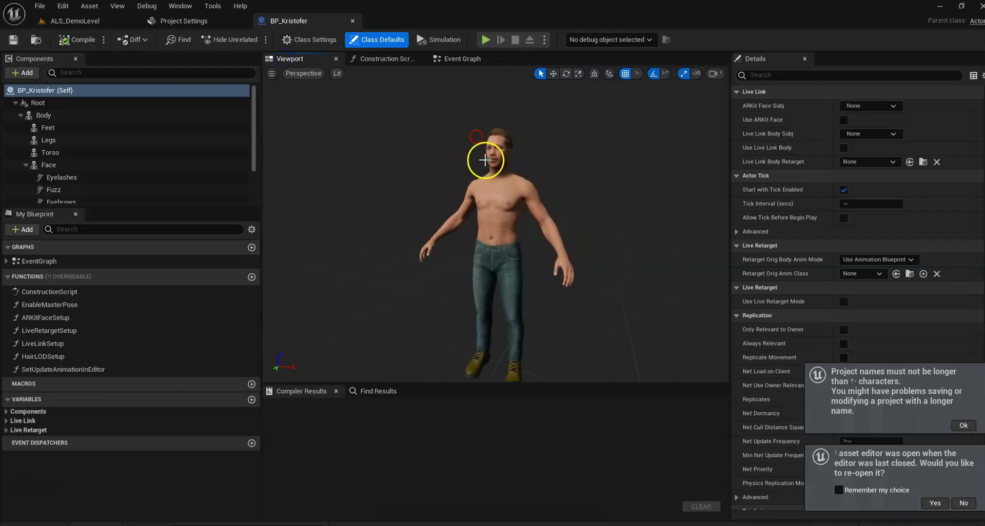
- Select Kristofer's Body component and locate its skeletal mesh asset in the project content
scroll(482, 154, up, 5)
click(341, 281)
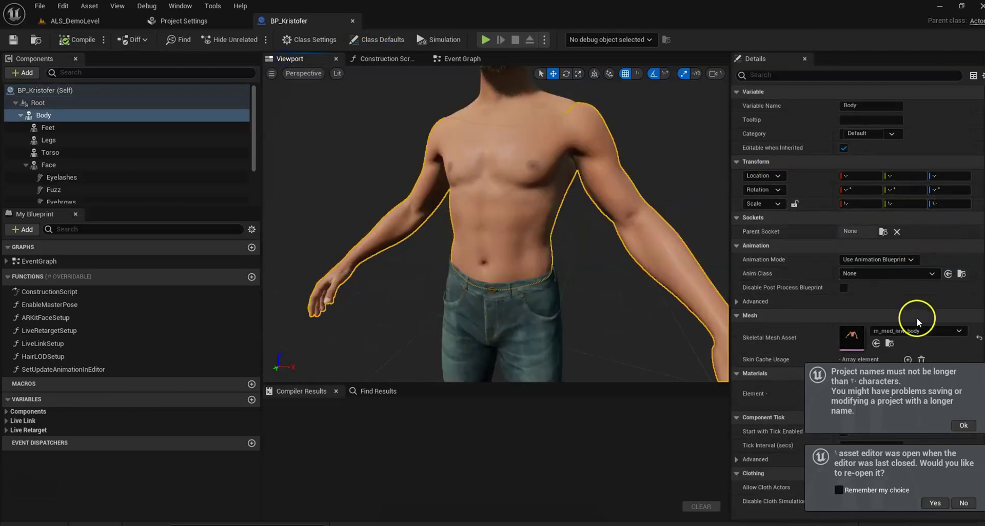
click(892, 343)
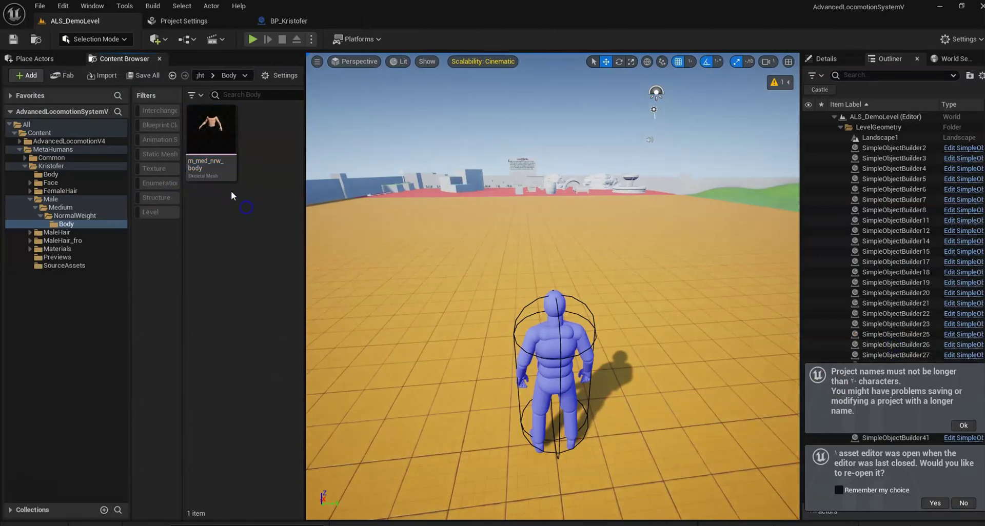
- Create an animation blueprint from the m_med_nrw_body skeletal mesh, keeping the default name
right_click(213, 128)
mouse_move(308, 194)
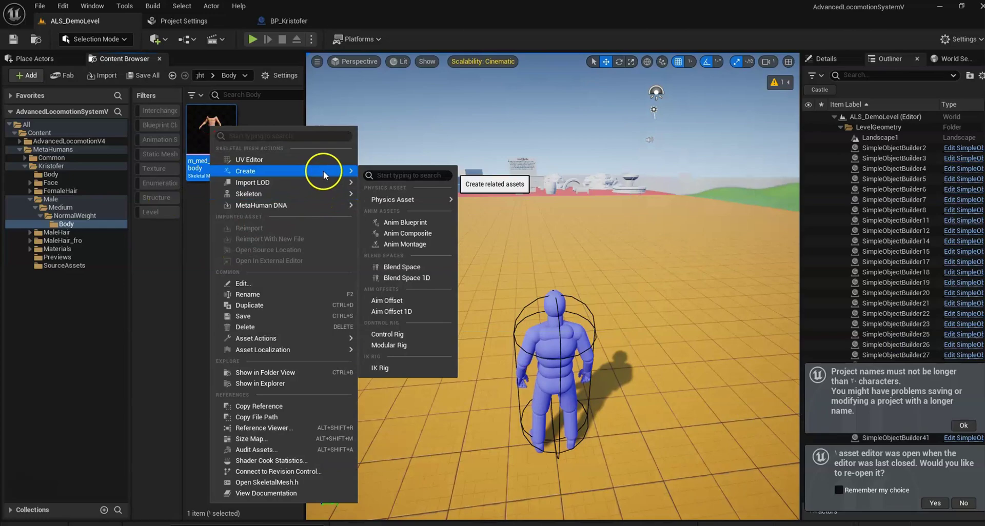
click(410, 222)
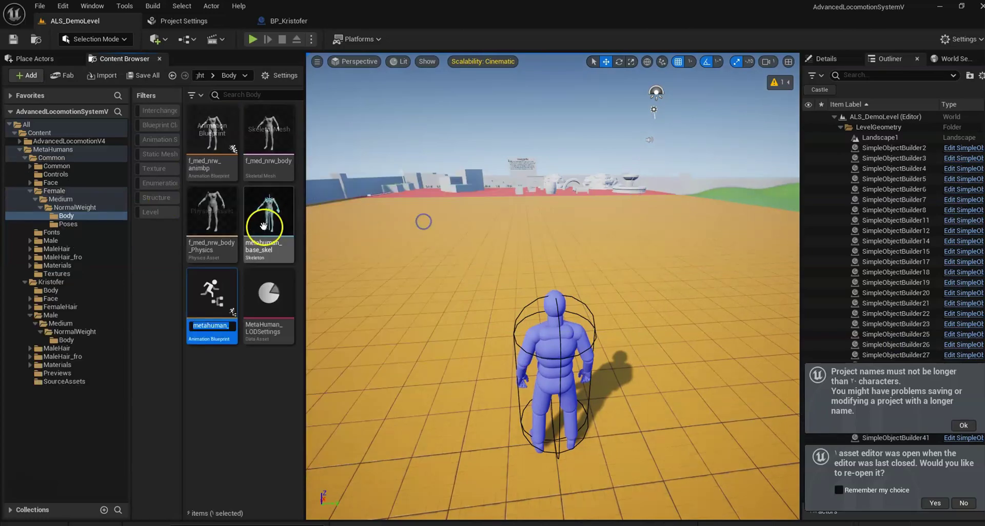
click(231, 388)
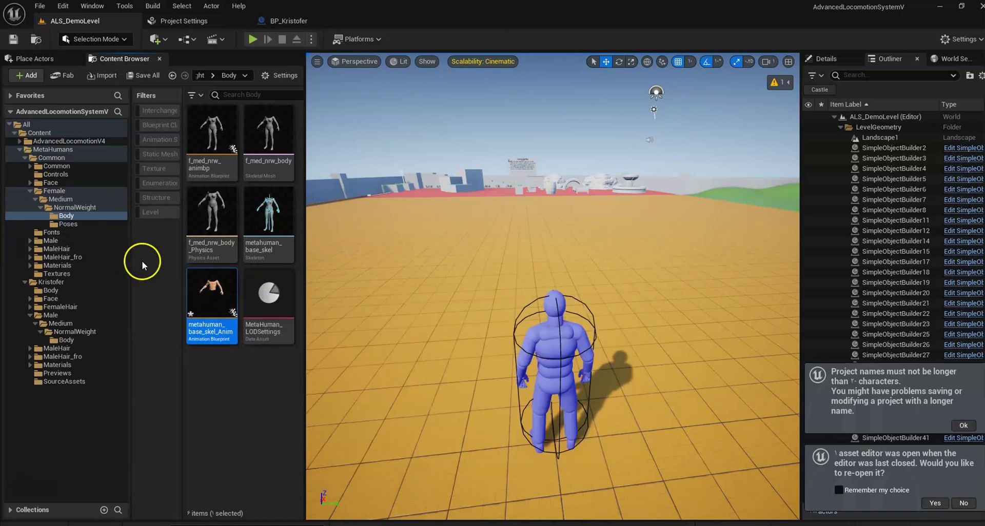
- Move the new metahuman_base_skel animation blueprint into the MetaHumans folder and display that folder
drag(210, 297, 66, 150)
click(87, 177)
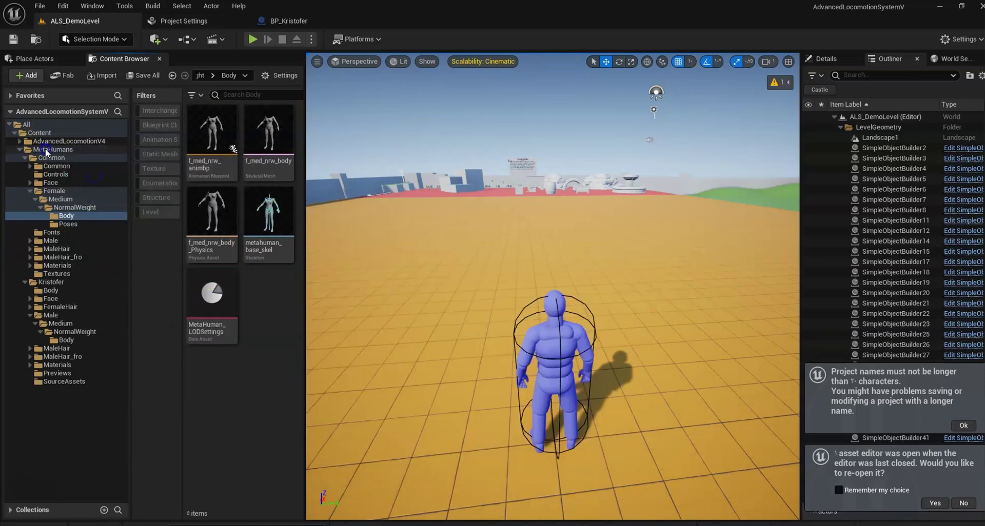
click(61, 149)
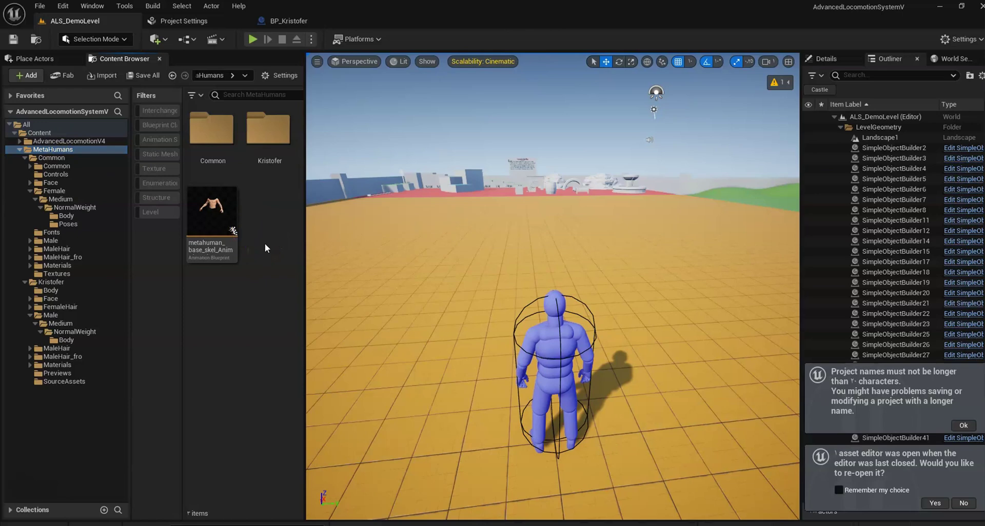
- Locate the asset of the blue mannequin in the level and open its ALS_AnimMan_CharacterBP blueprint
click(549, 331)
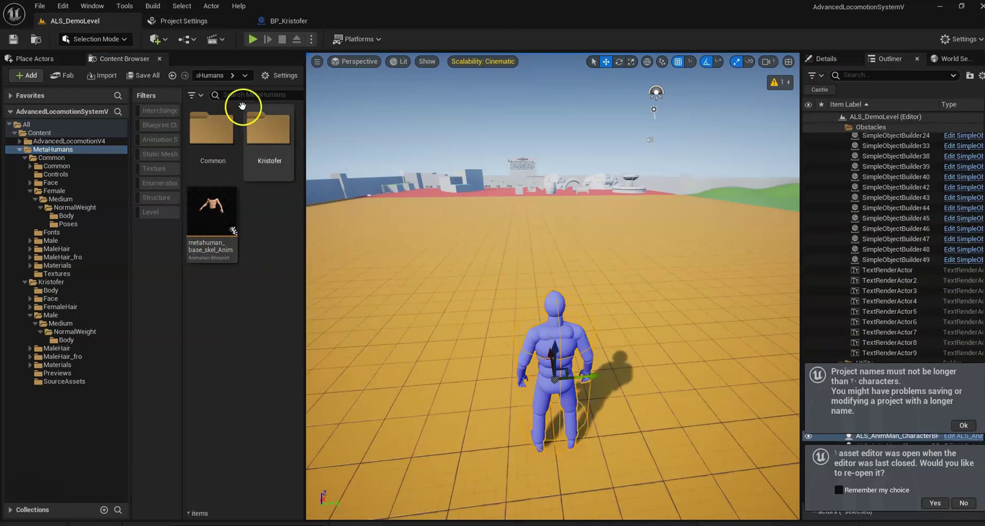
right_click(561, 346)
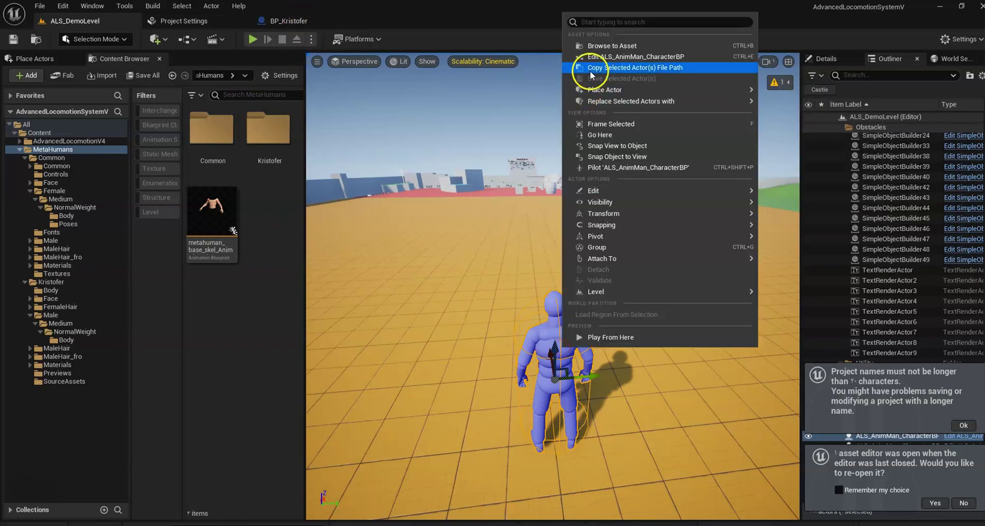
click(595, 45)
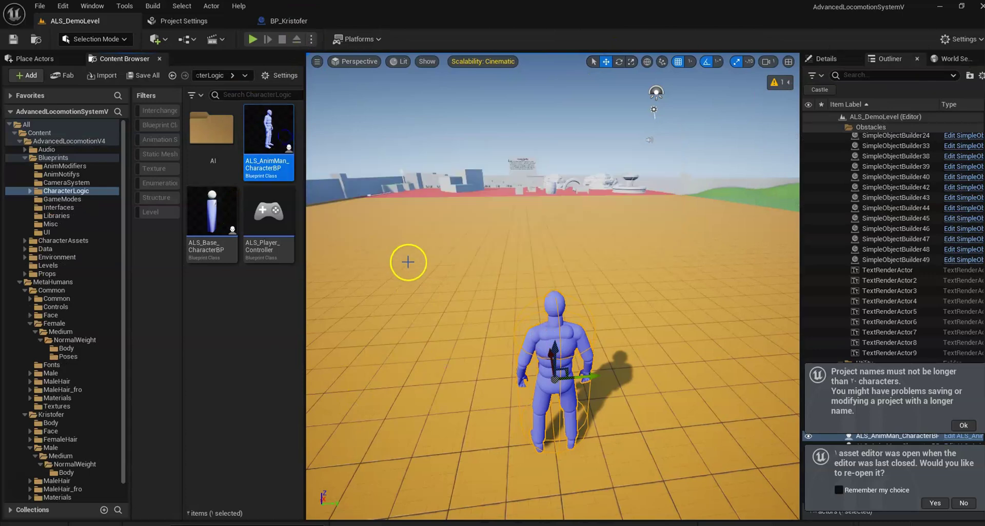
double_click(268, 136)
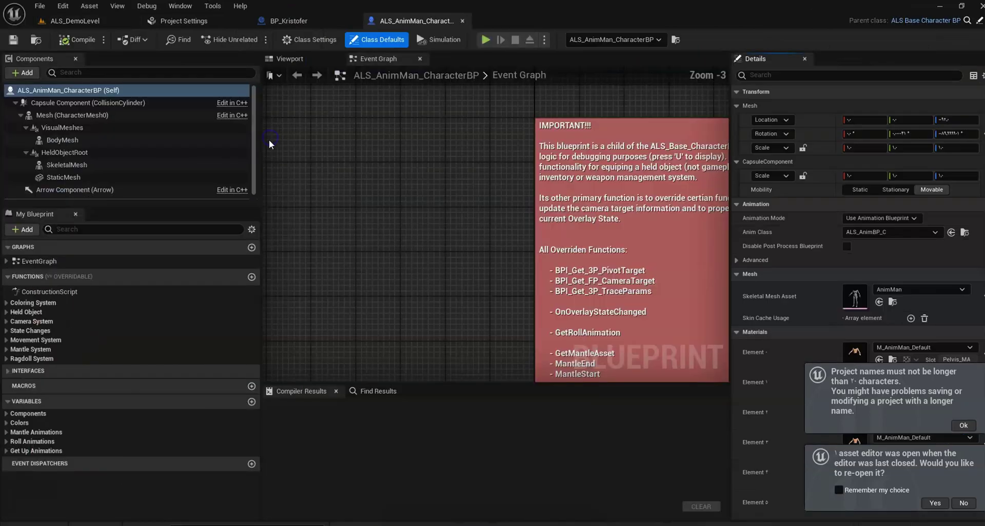
- Select the character's main mesh in its 3D preview, dismiss the notification, and locate the AnimMan skeletal mesh asset
click(290, 58)
click(488, 191)
scroll(575, 207, up, 3)
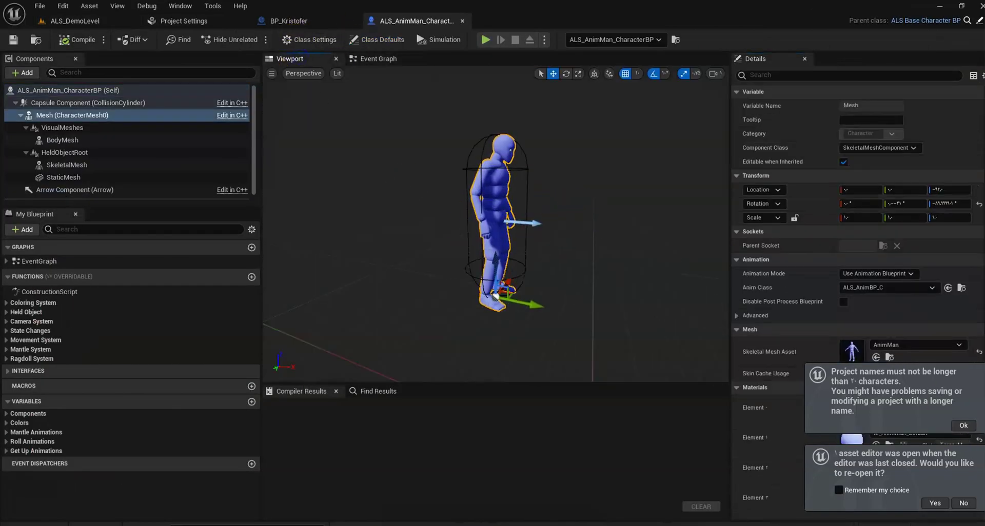
click(971, 423)
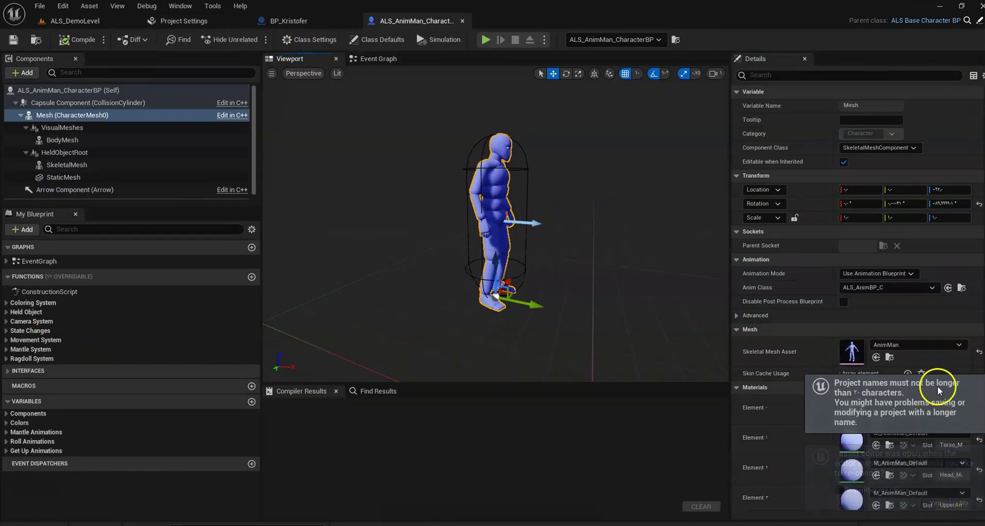
click(892, 358)
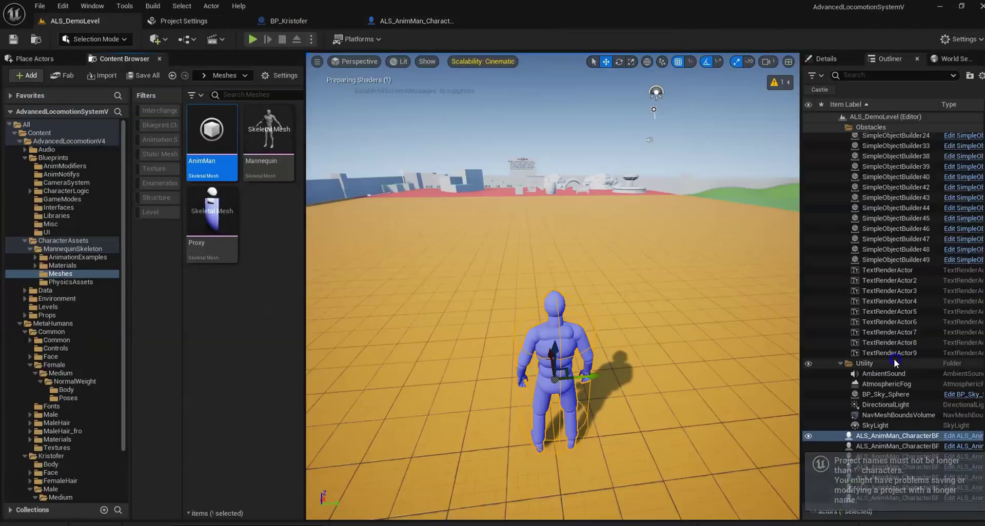
- Start Retarget Animations from the first animation in the Actions folder of AnimationExamples
right_click(214, 143)
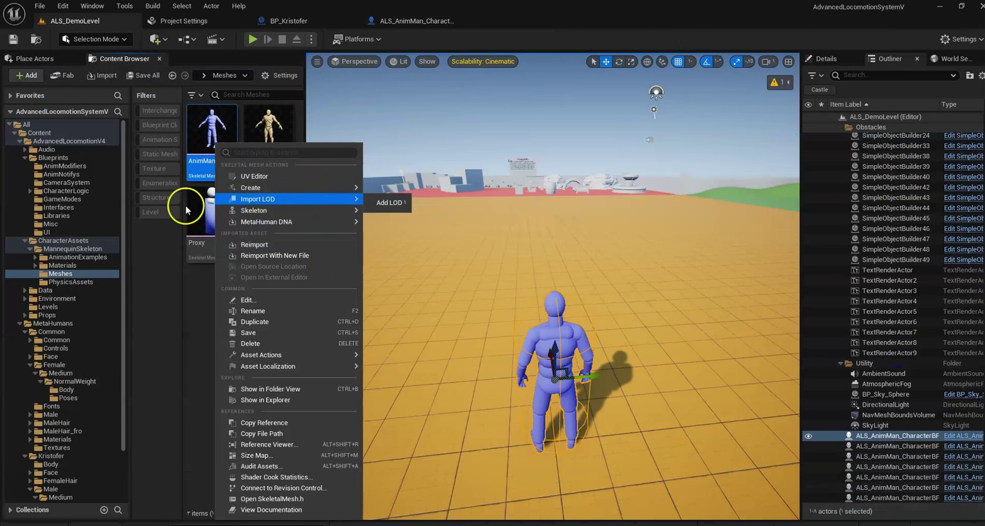
double_click(58, 258)
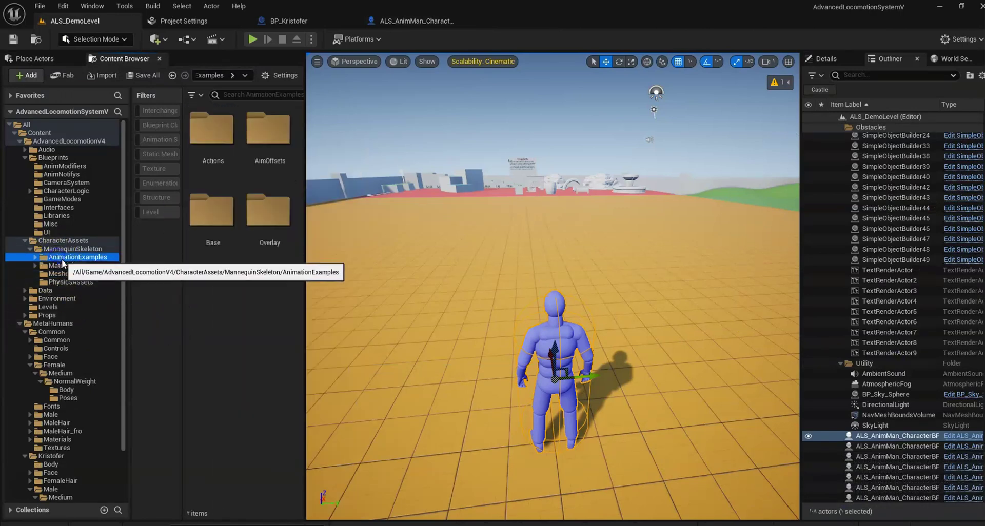
double_click(208, 122)
right_click(232, 149)
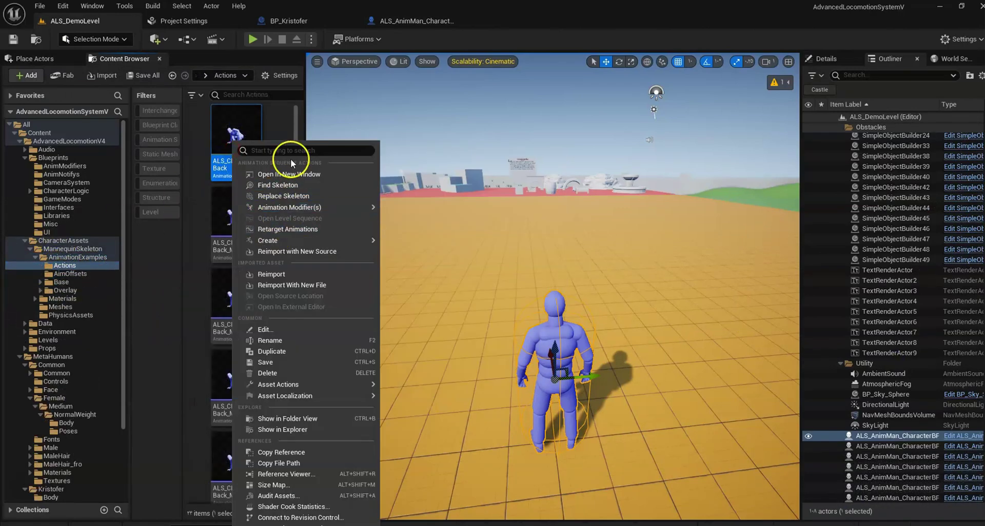
mouse_move(314, 242)
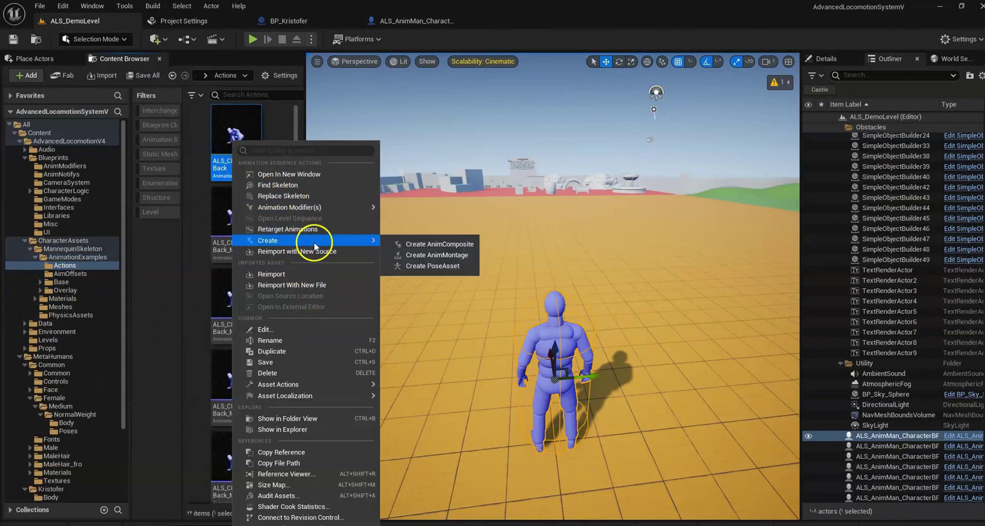
click(344, 229)
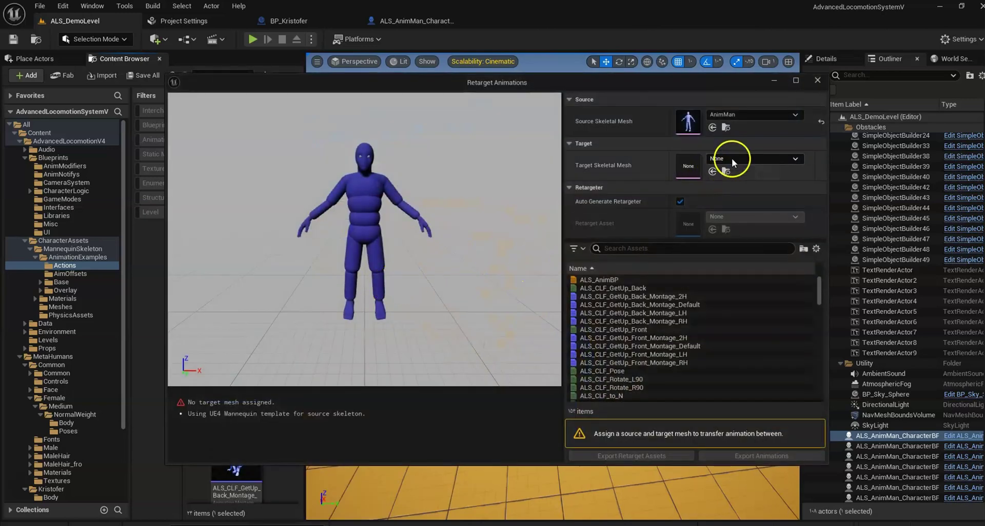
- Set the target skeletal mesh for retargeting to m_med_nrw_body
click(732, 159)
scroll(813, 307, down, 5)
scroll(815, 313, up, 2)
click(771, 294)
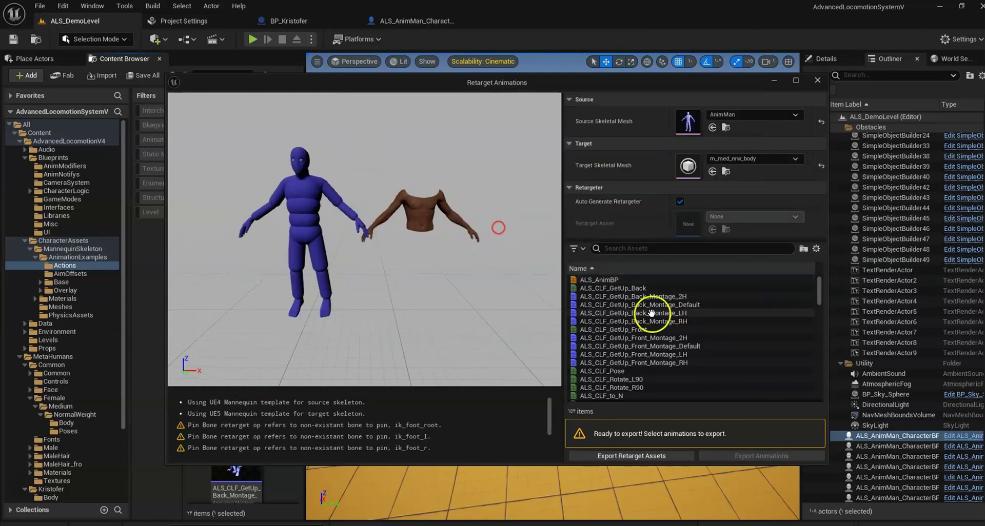
- Preview several ALS_CLF get-up and rotate animations on the source and target meshes, finishing with ALS_CLF_GetUp_Back
click(644, 312)
click(636, 363)
click(626, 388)
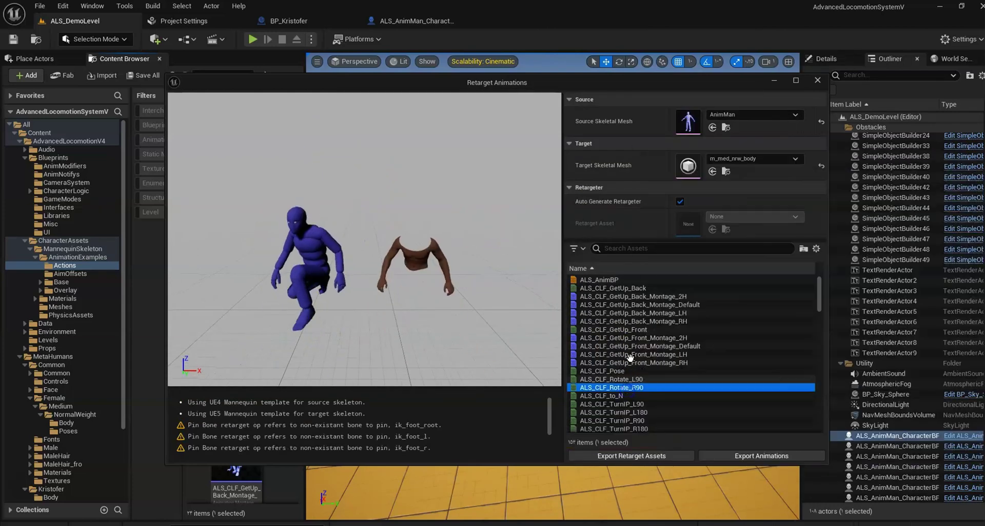
click(634, 305)
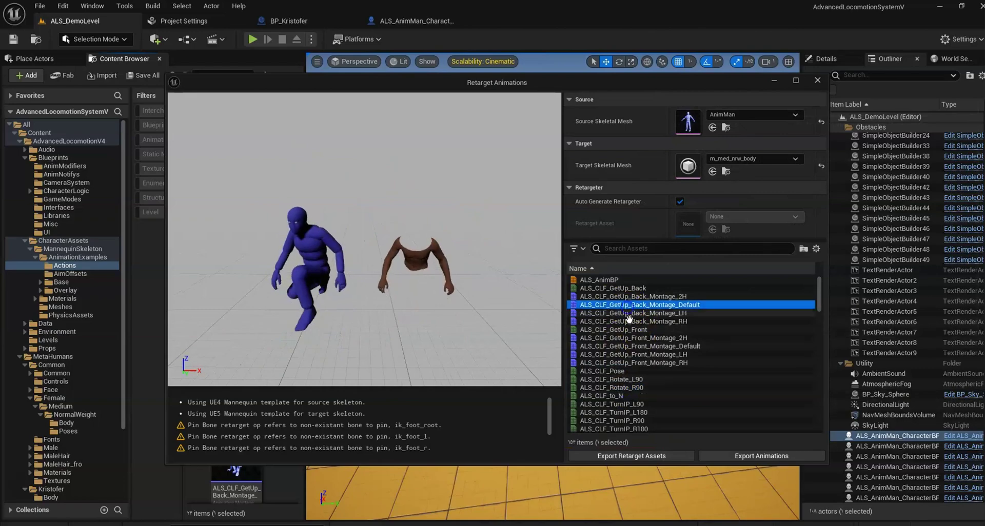
click(631, 288)
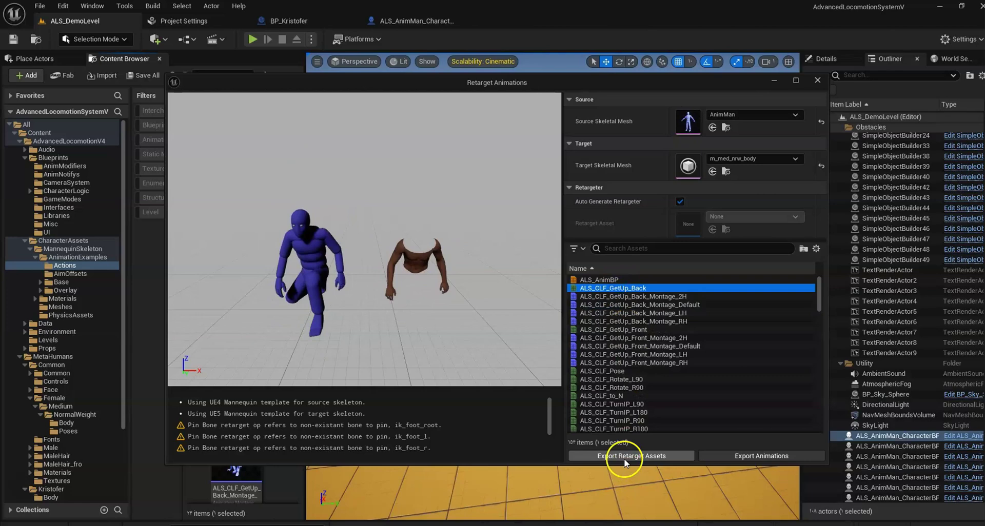
- Export the retarget assets to the MetaHumans folder and close the Retarget Animations window
click(627, 456)
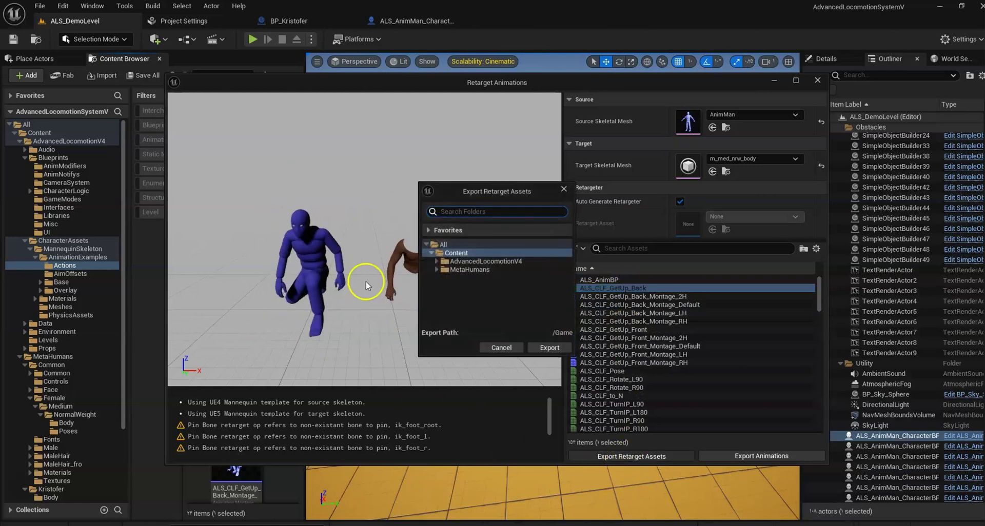
click(468, 270)
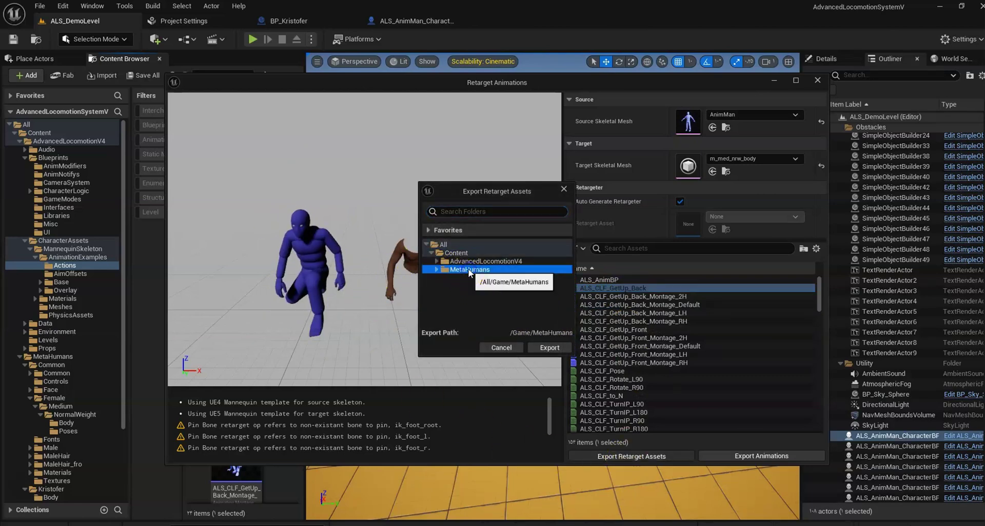
click(533, 353)
click(817, 80)
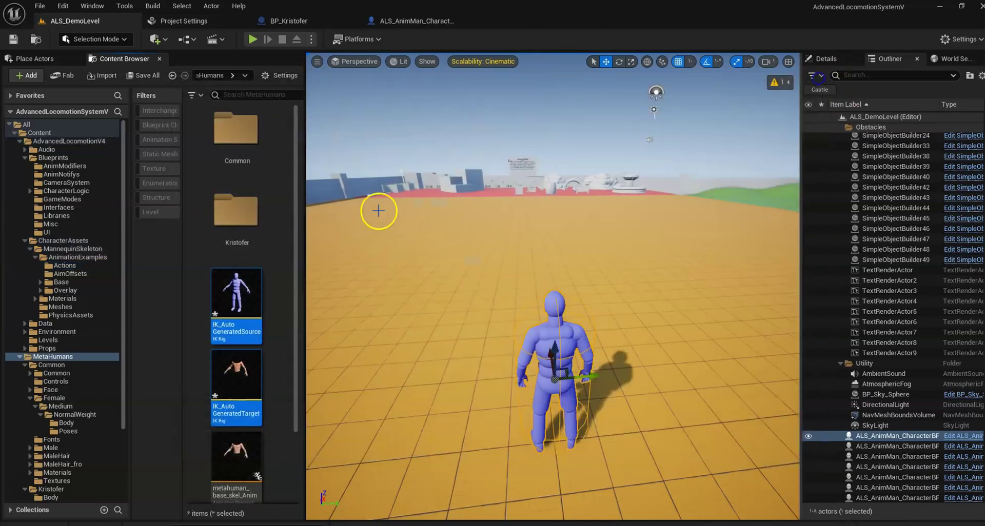
- Return to the ALS_AnimMan_CharacterBP blueprint and select the BodyMesh component under VisualMeshes
click(398, 20)
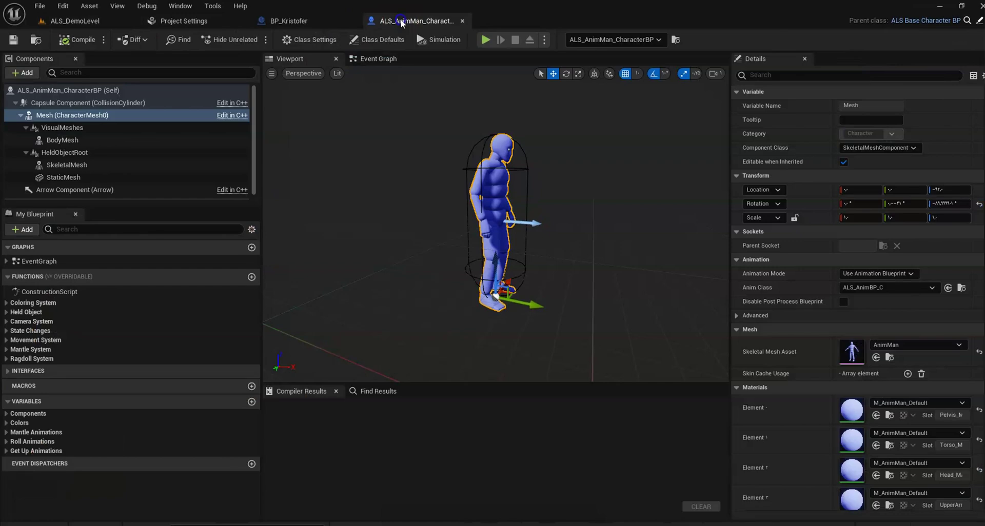
right_drag(392, 149, 435, 145)
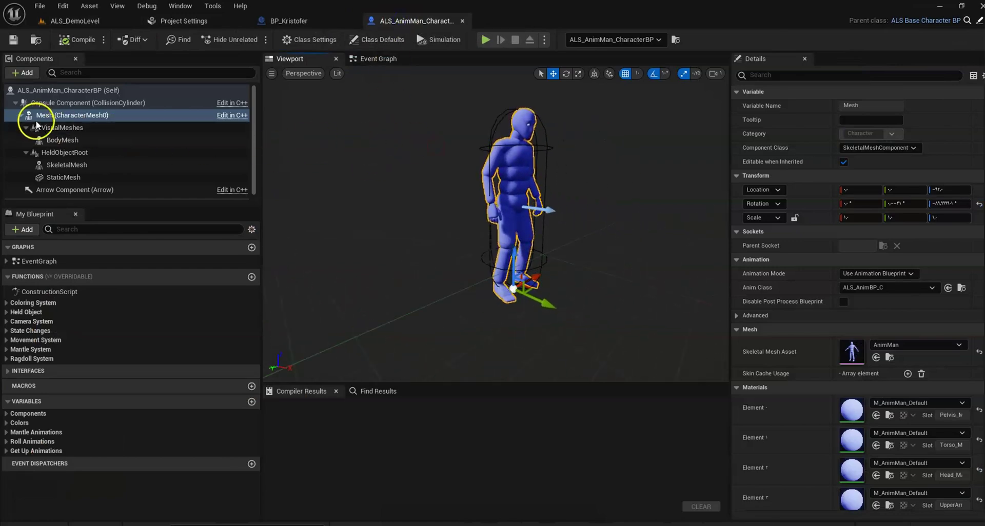
click(61, 140)
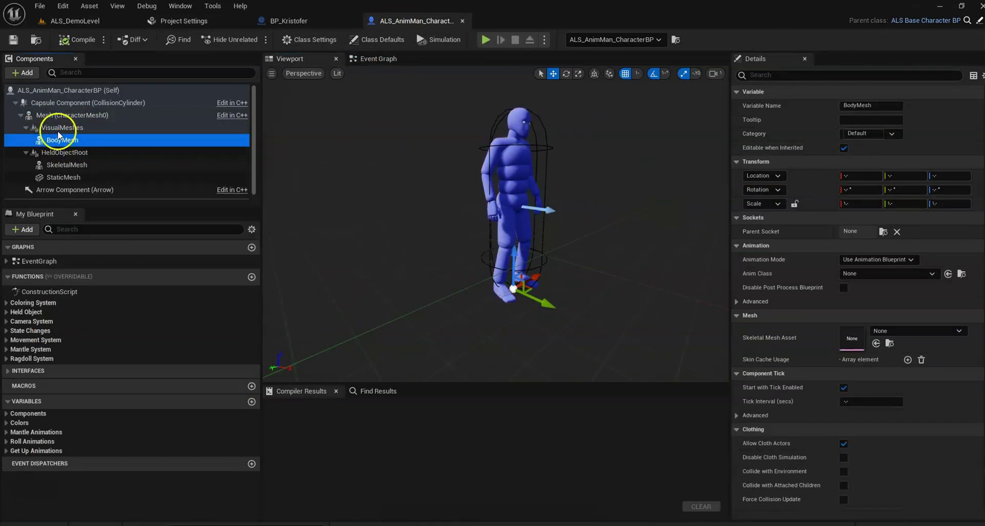
- Delete the BodyMesh component under VisualMeshes from the ALS_AnimMan_CharacterBP blueprint
click(51, 116)
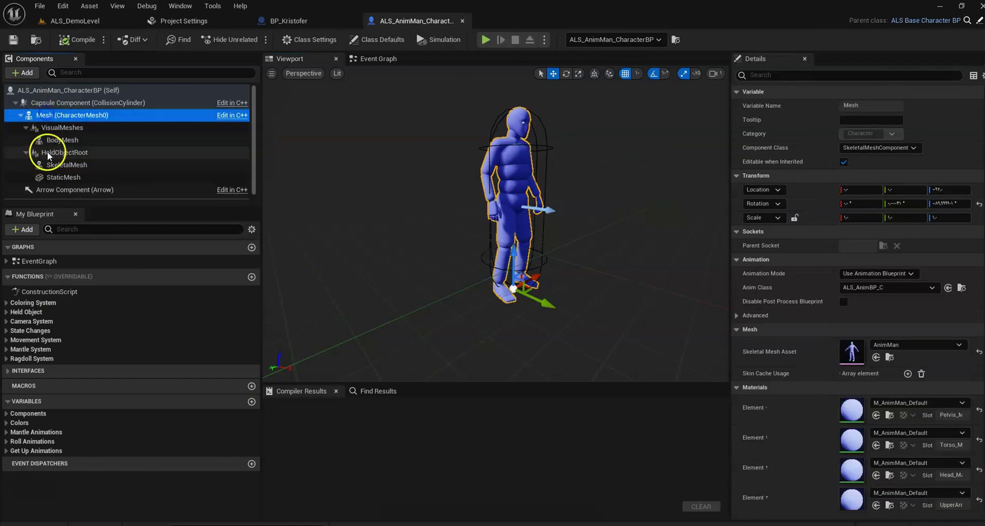
click(57, 140)
drag(554, 187, 594, 176)
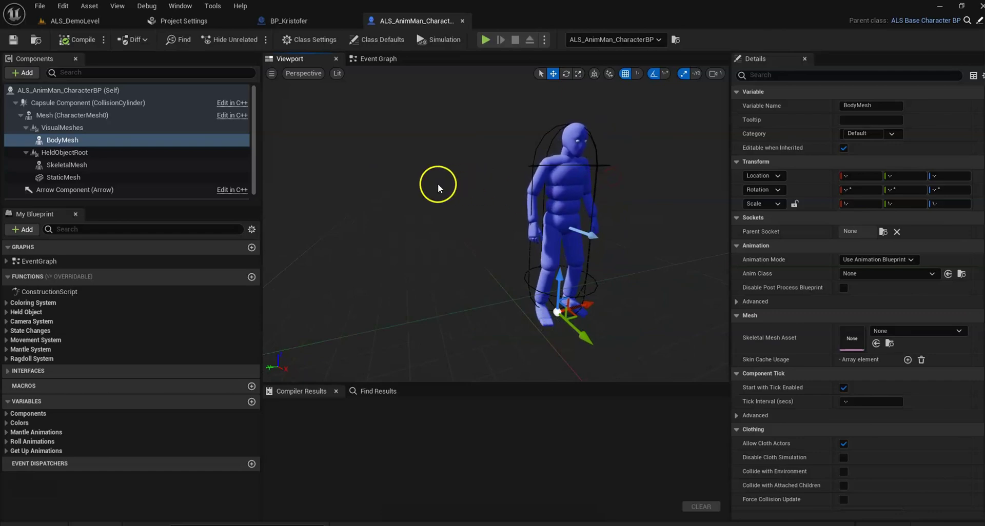
key(Delete)
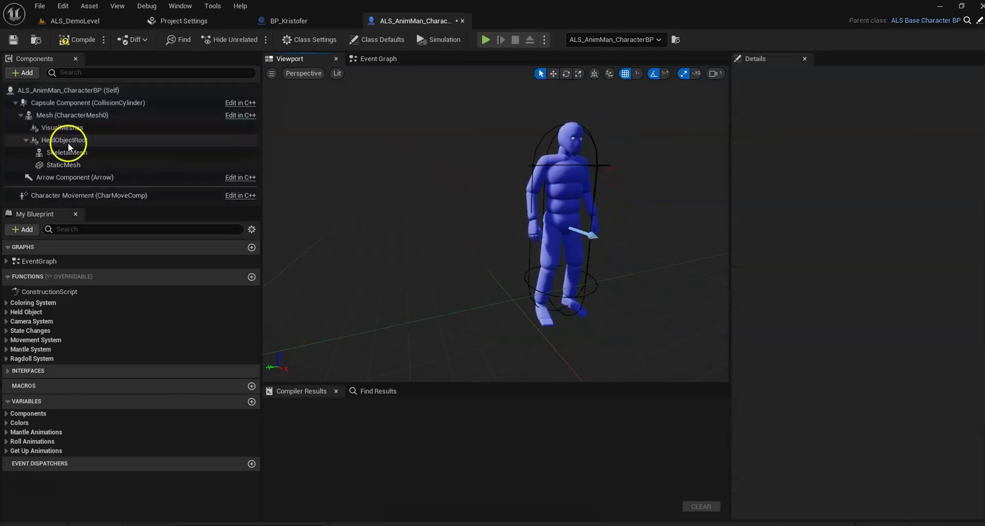
- Find the visibility settings of the Mesh (CharacterMesh0) component and turn off Visible to hide the mannequin
click(72, 128)
click(56, 116)
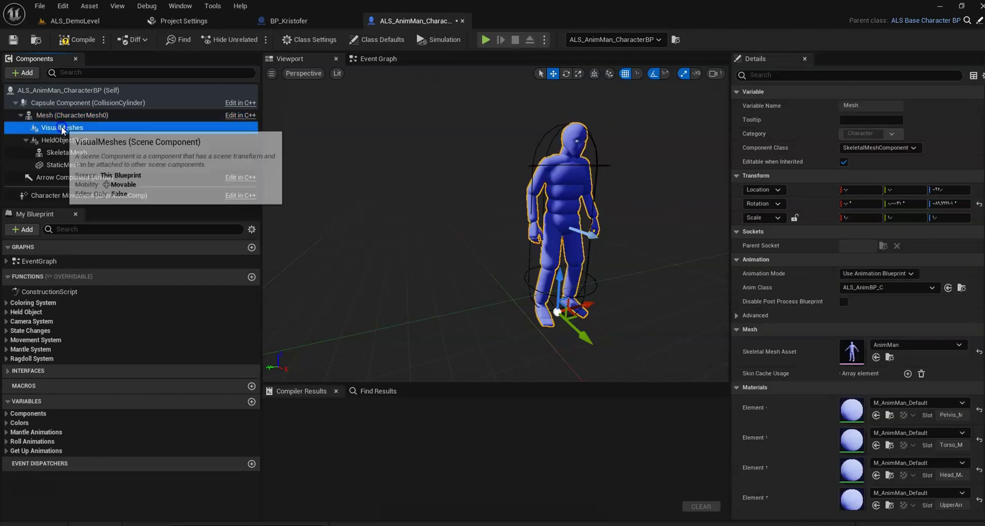
click(61, 128)
click(56, 116)
click(815, 74)
text(vis)
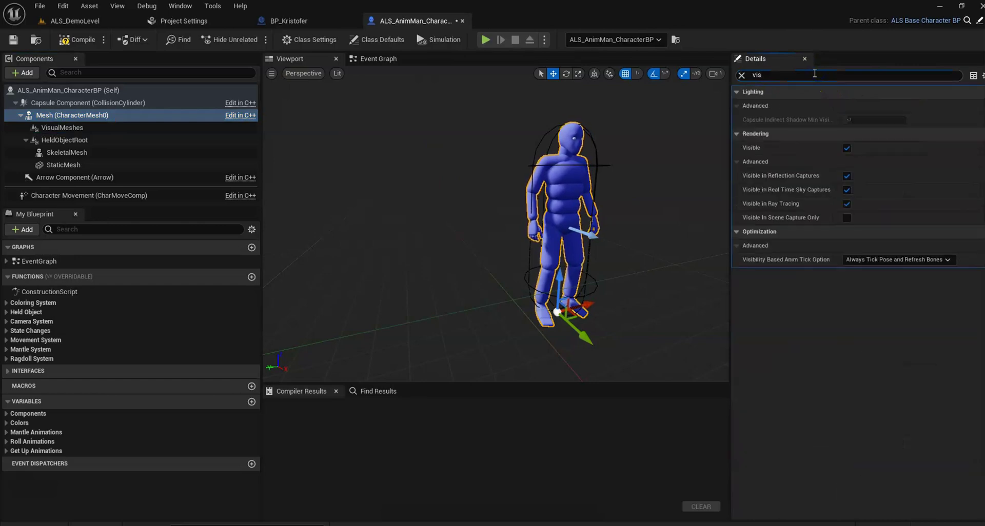
click(847, 148)
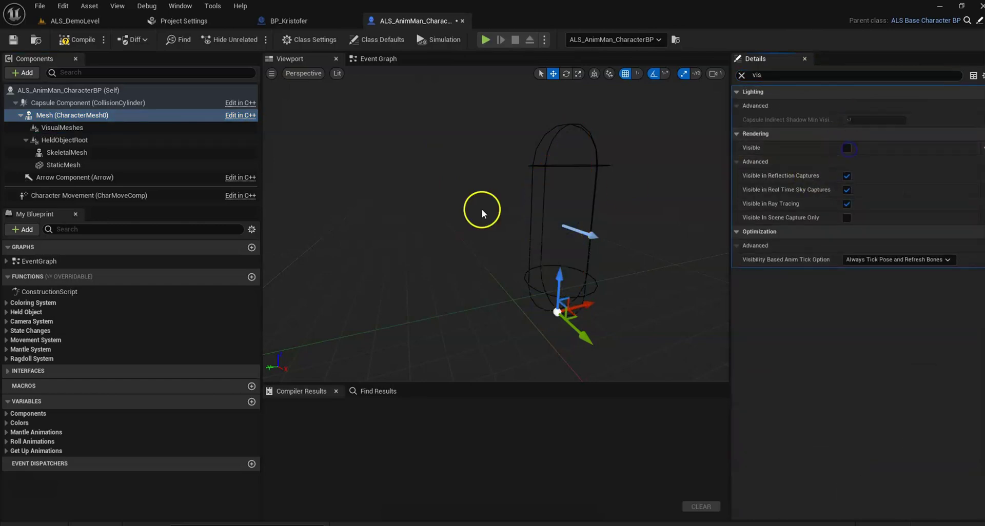
- Copy all components from Body through LODSync in BP_Kristofer and paste them into ALS_AnimMan_CharacterBP
click(298, 27)
scroll(80, 180, down, 2)
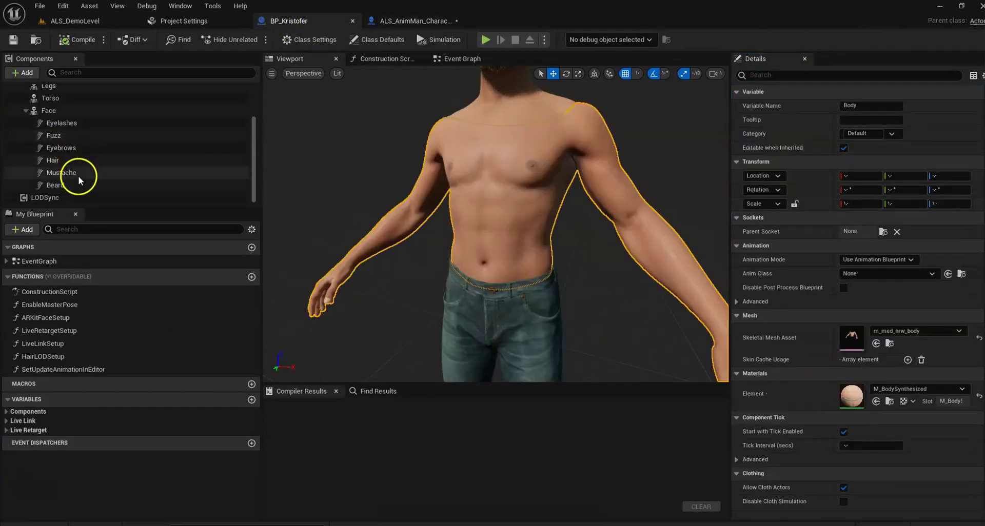
shift+click(64, 186)
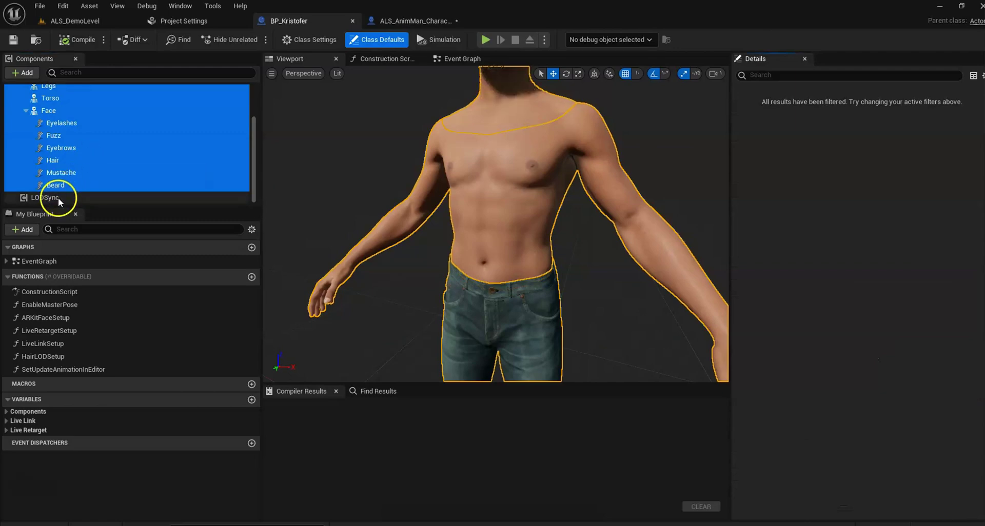
shift+click(58, 198)
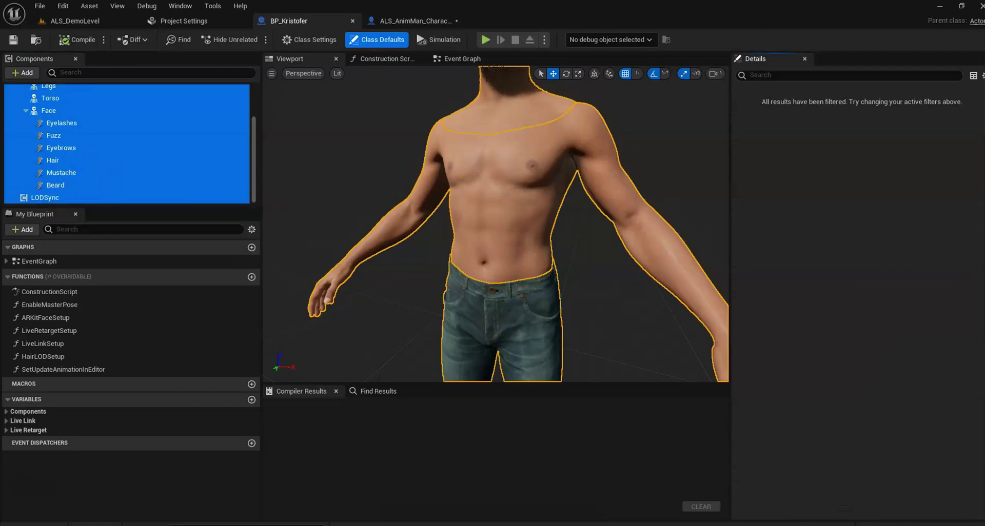
click(416, 20)
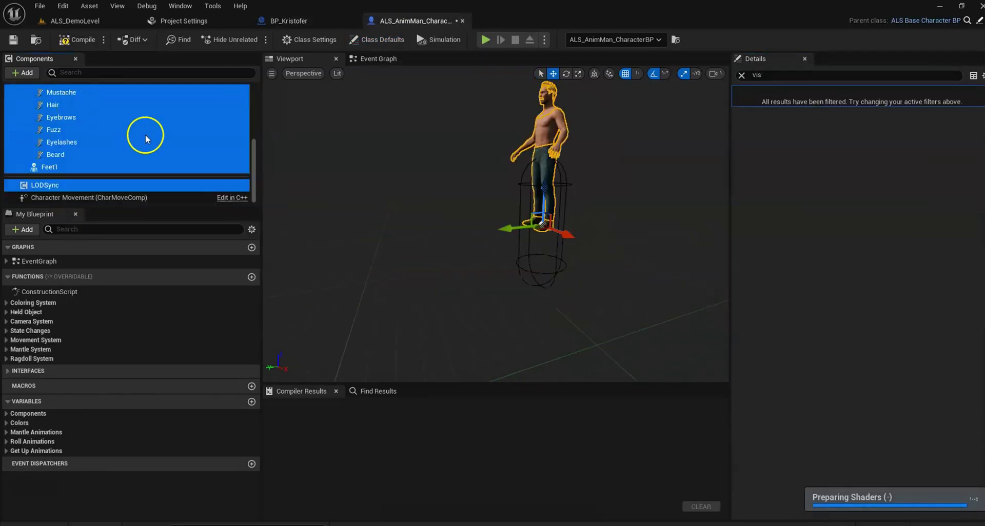
scroll(159, 137, up, 5)
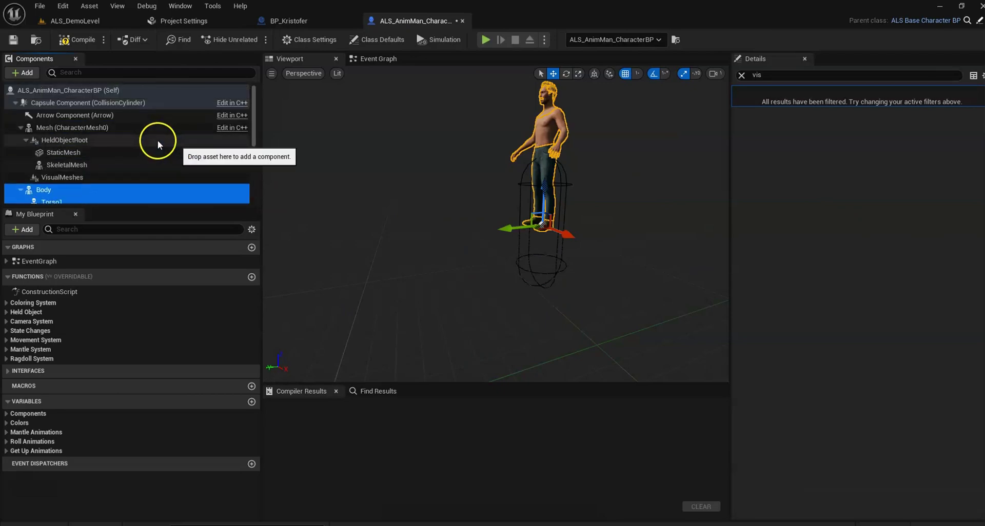
right_drag(514, 152, 513, 132)
- Clear the property filter and attach the pasted Body component to Mesh (CharacterMesh0)
click(129, 178)
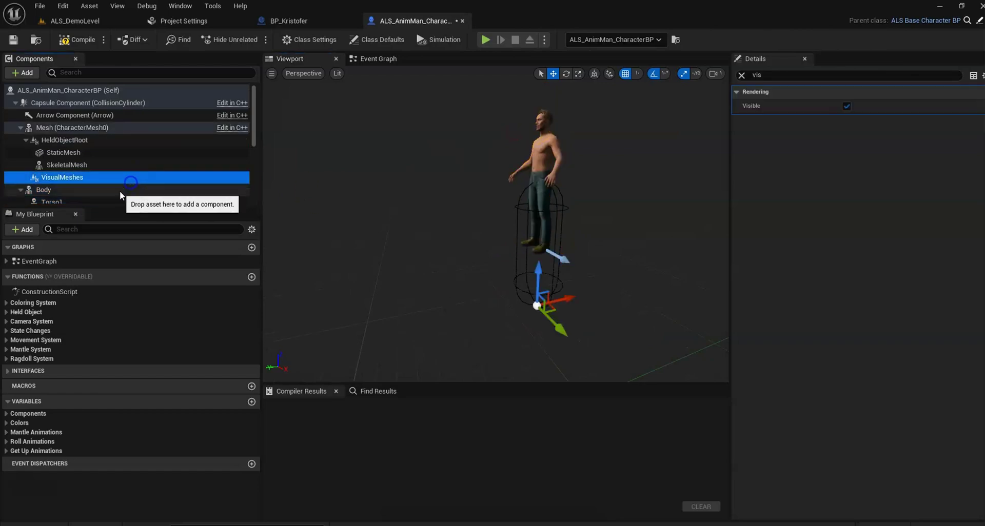
click(129, 190)
click(741, 76)
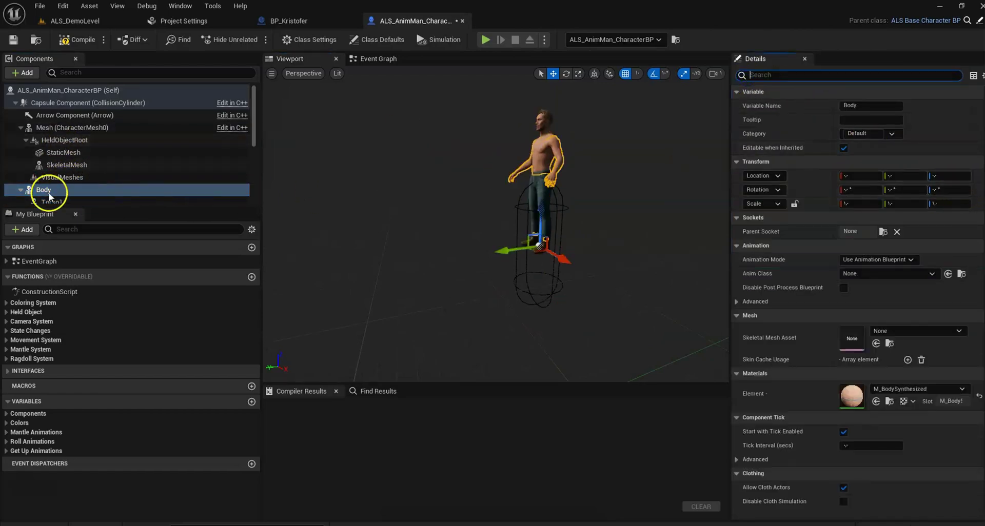
drag(44, 190, 72, 126)
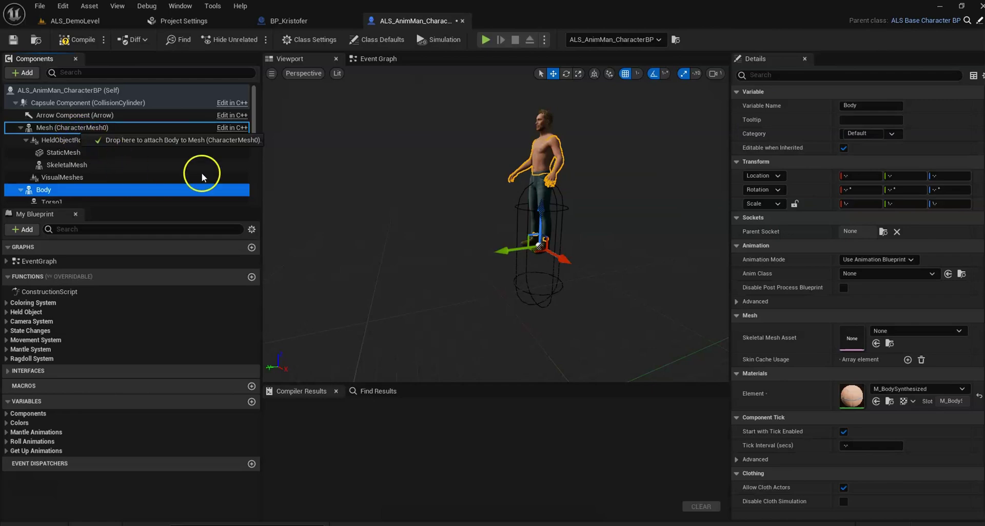
drag(233, 180, 314, 178)
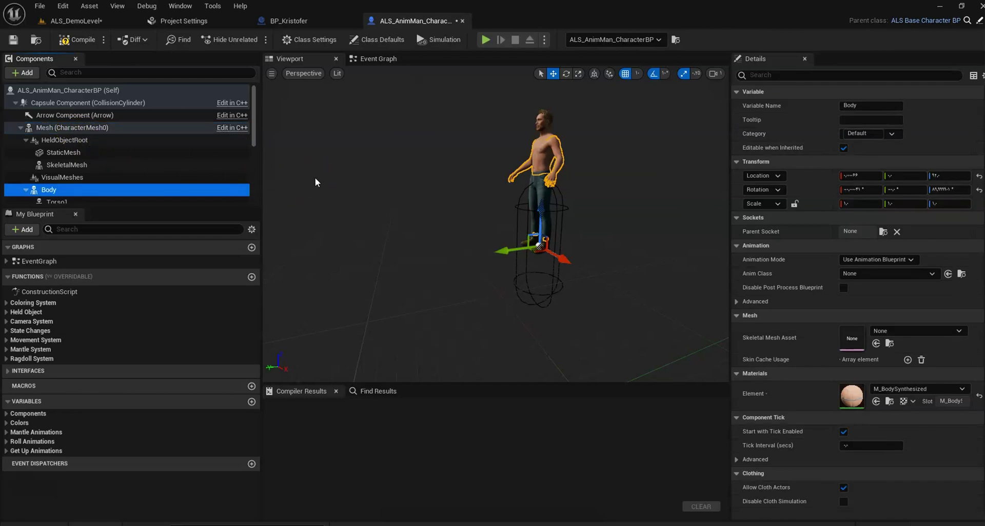
- Reset the Body component's rotation and location to their defaults so it aligns with the capsule
click(980, 191)
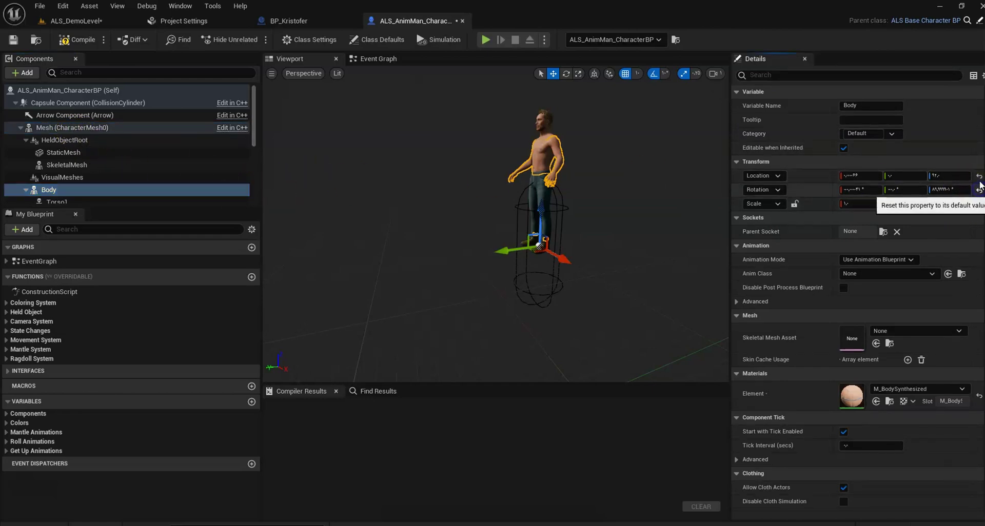
click(979, 189)
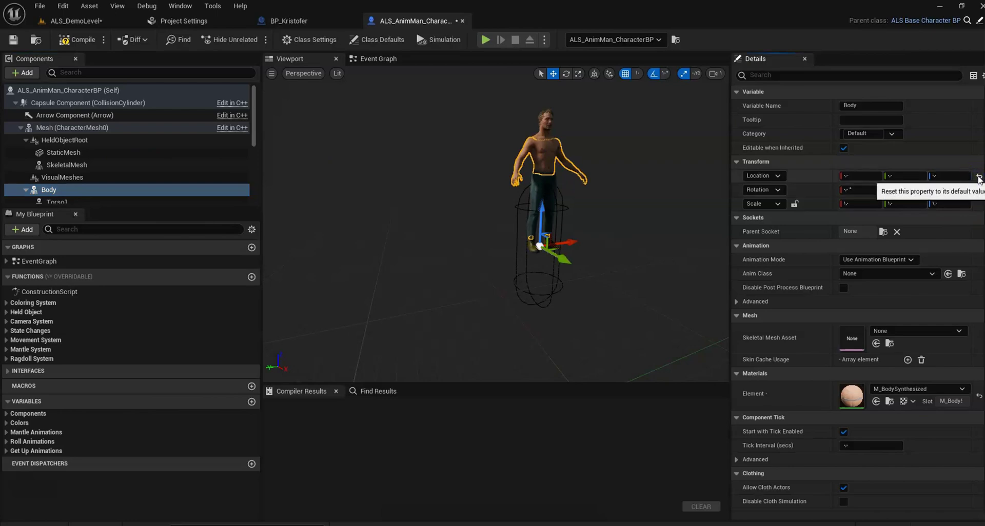
click(979, 177)
key(w)
right_drag(600, 186, 623, 206)
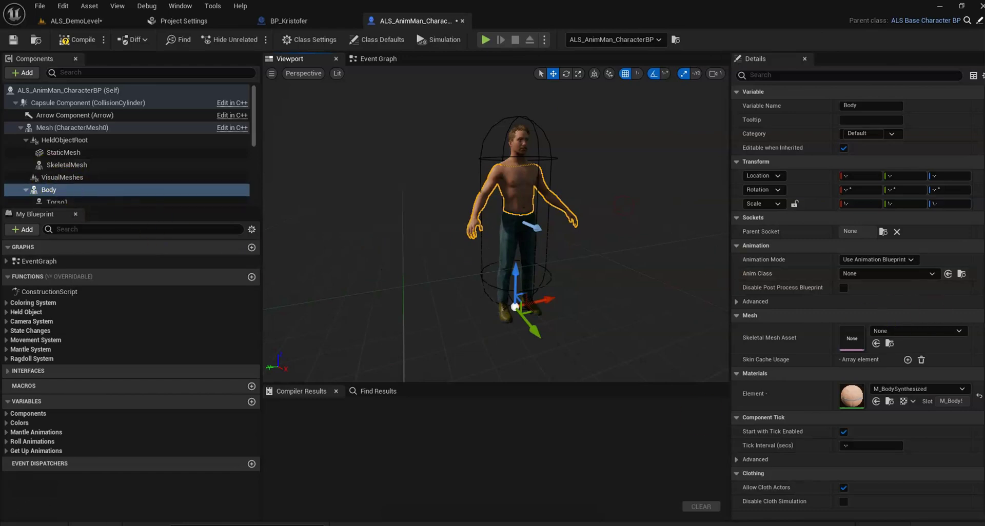
- Open metahuman_base_skel_AnimBlueprint from the MetaHumans folder and dock its editor alongside the other open assets
click(51, 519)
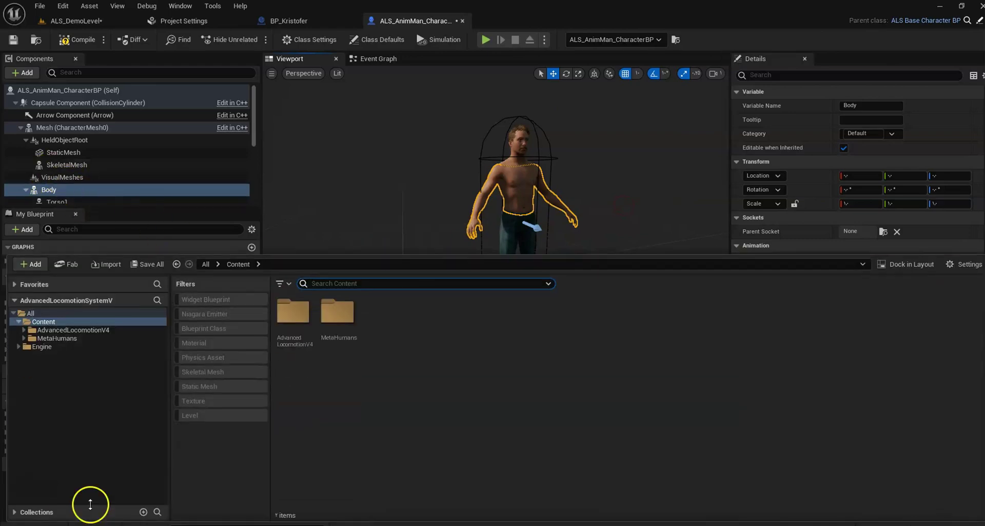
click(86, 339)
click(458, 311)
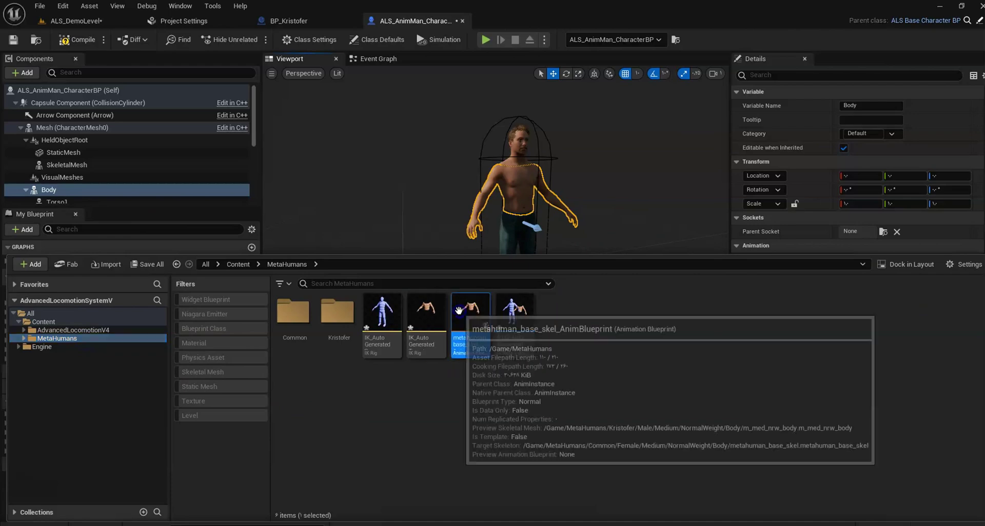
double_click(458, 310)
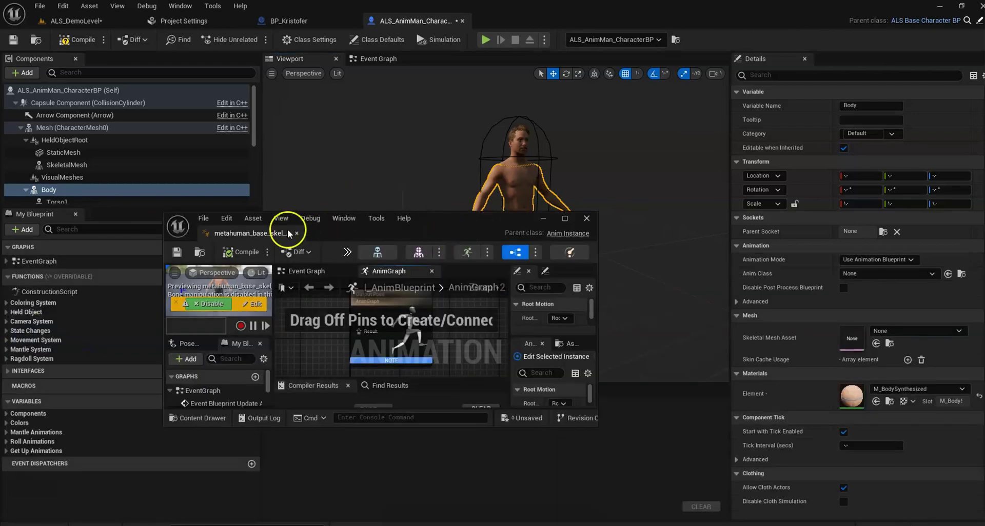
drag(280, 233, 331, 22)
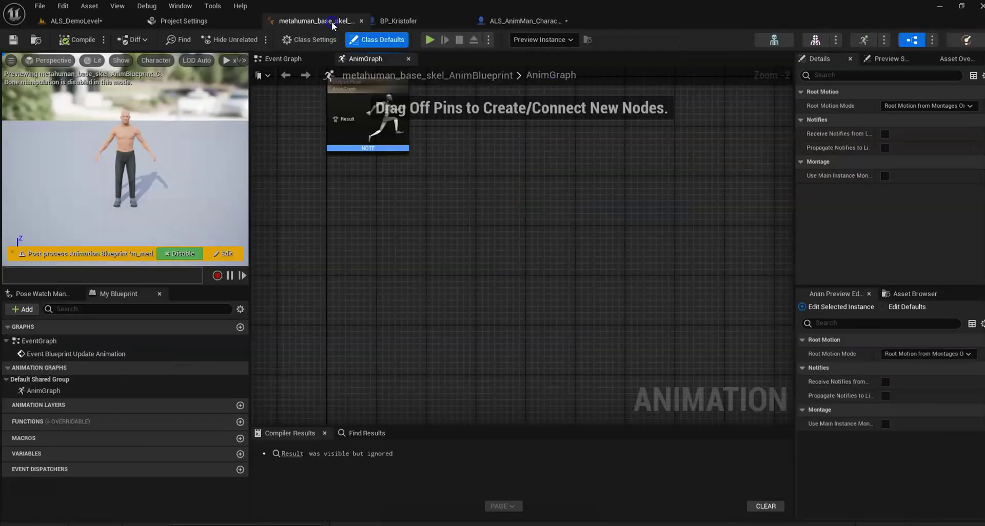
- Add a Retarget Pose From Mesh node to the AnimGraph and connect it to the Output Pose result
scroll(471, 241, up, 2)
right_click(453, 238)
text(retarget)
scroll(534, 312, up, 2)
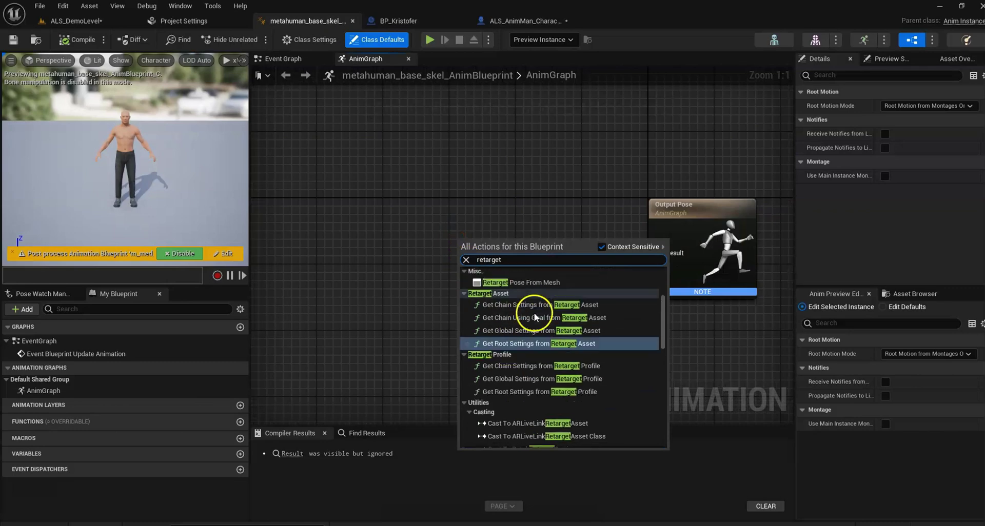
scroll(531, 316, up, 1)
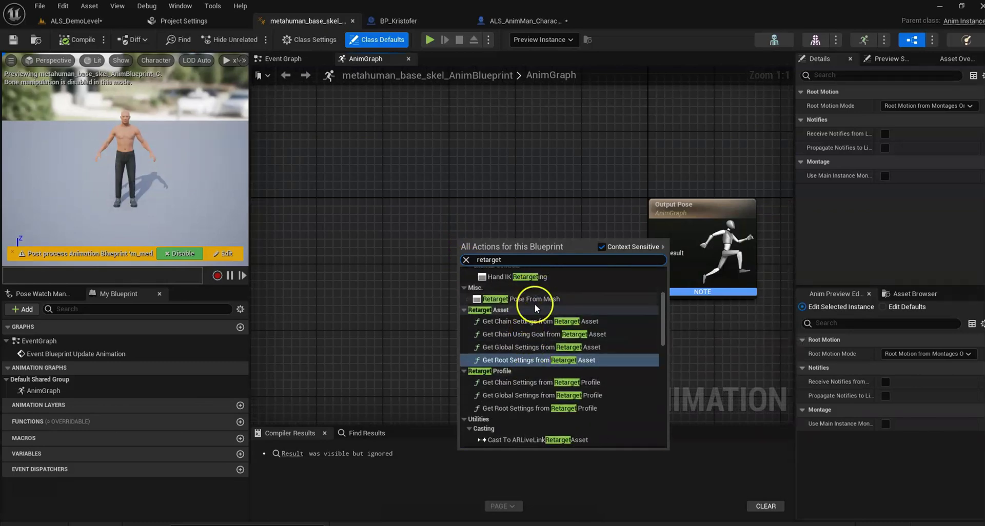
click(538, 300)
drag(566, 253, 572, 261)
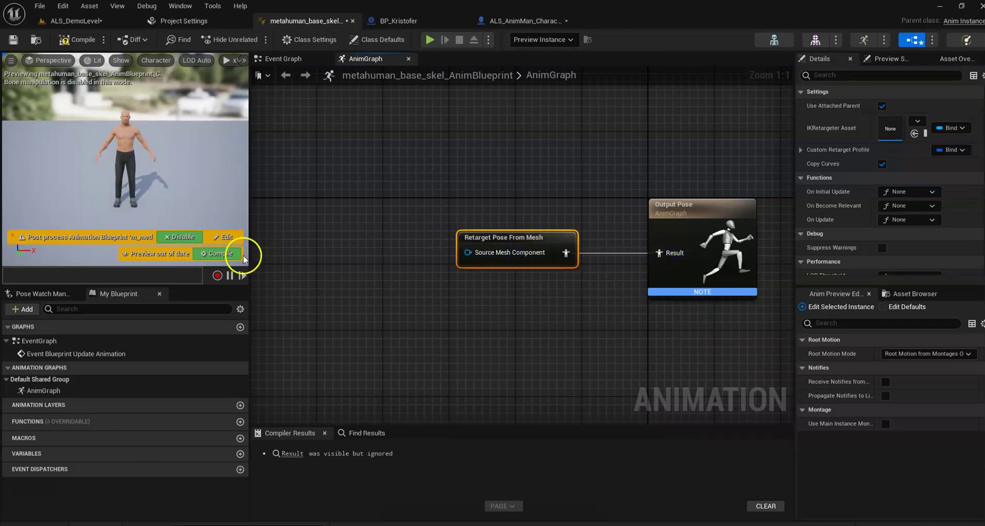
- Assign RTG_AutoGenerated as the retarget node's IKRetargeter Asset and compile the animation blueprint
click(917, 123)
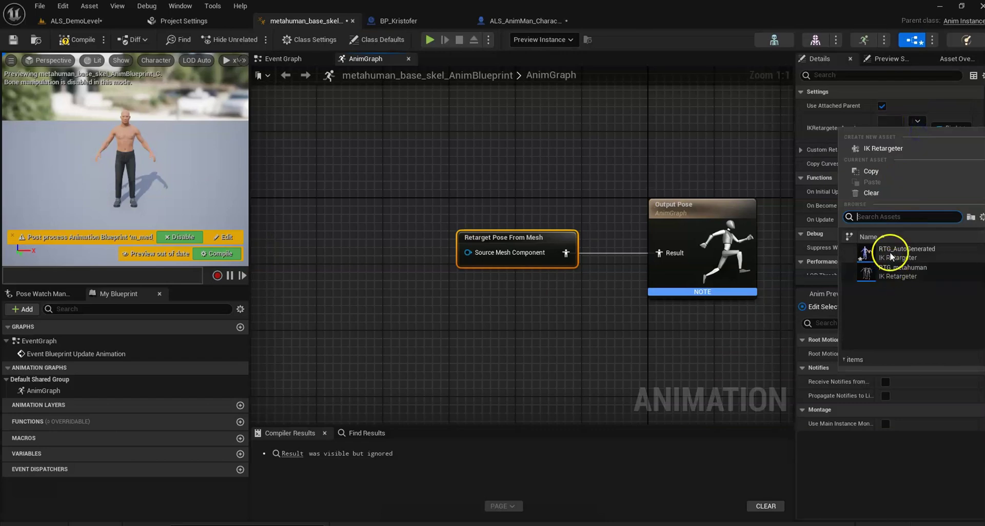
click(892, 255)
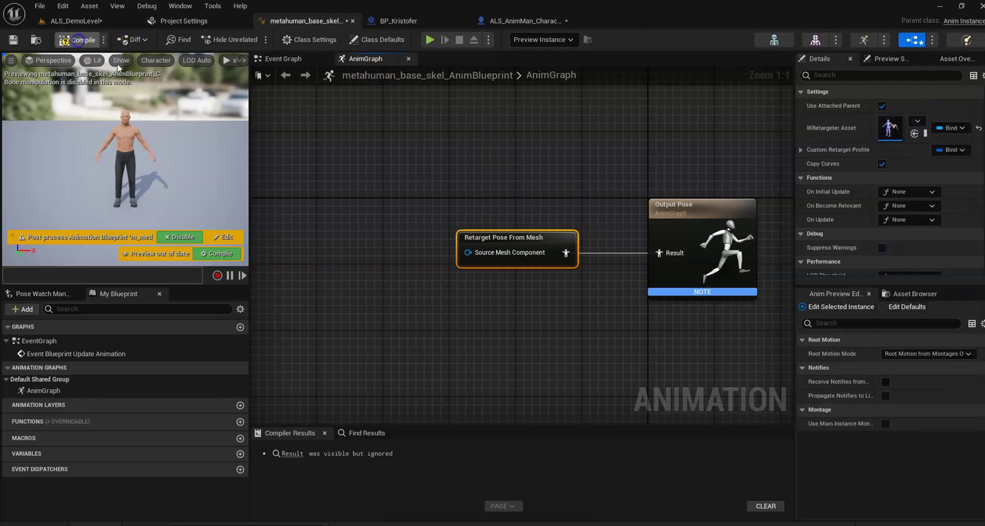
click(97, 43)
click(410, 184)
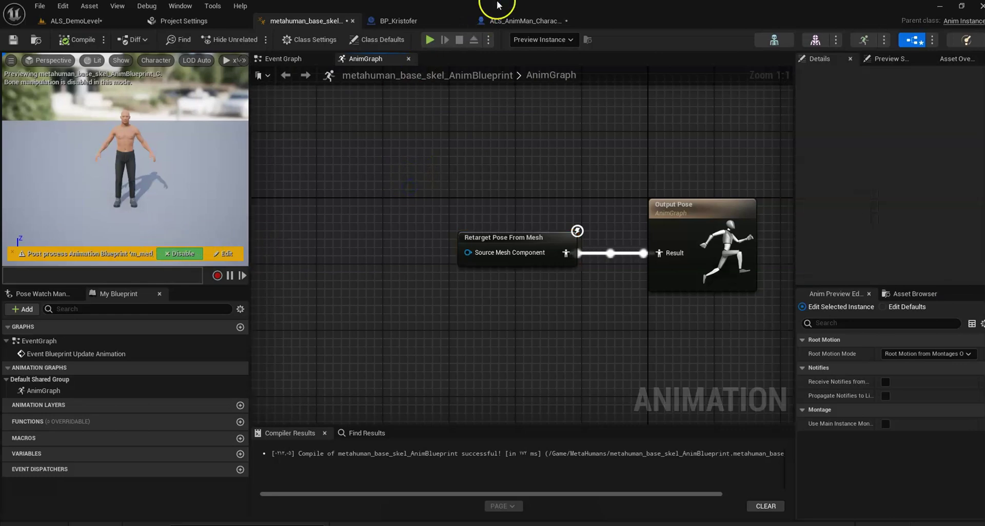
- Return to ALS_AnimMan_CharacterBP and set the Body component's Anim Class to metahuman_base_skel_AnimBlueprint
click(518, 21)
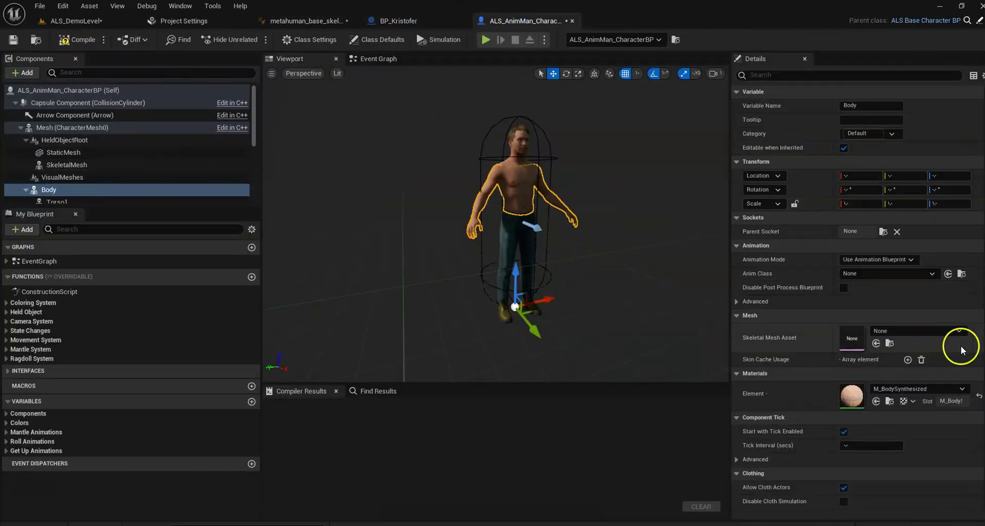
click(863, 276)
click(863, 276)
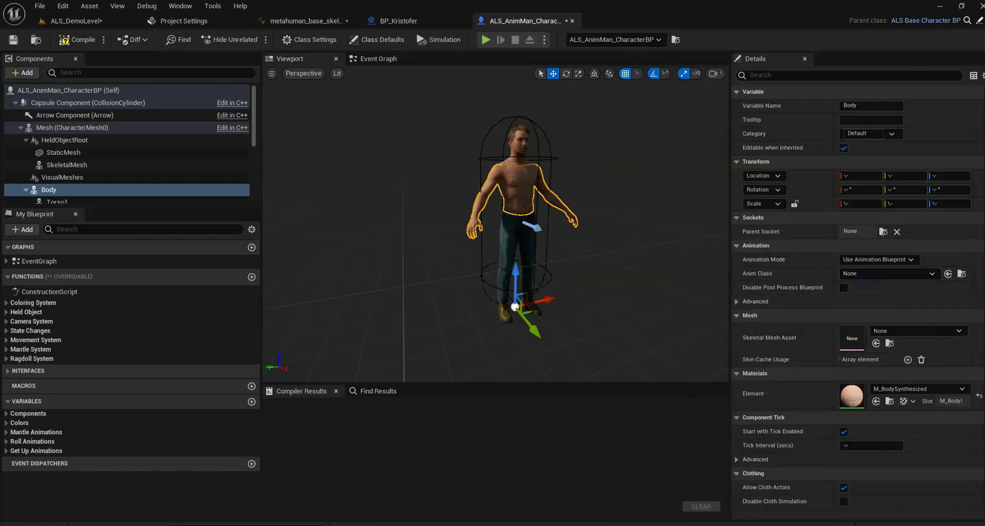
click(36, 525)
click(468, 322)
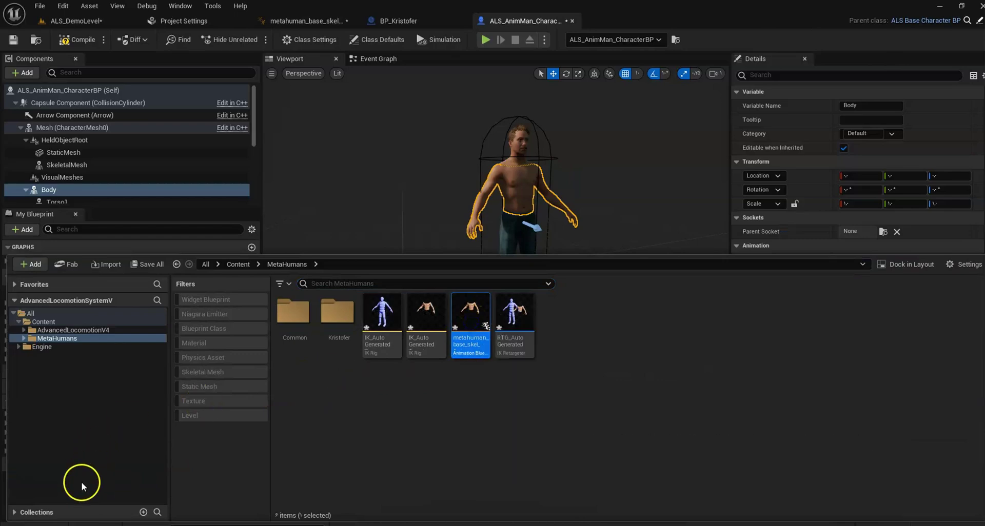
click(35, 524)
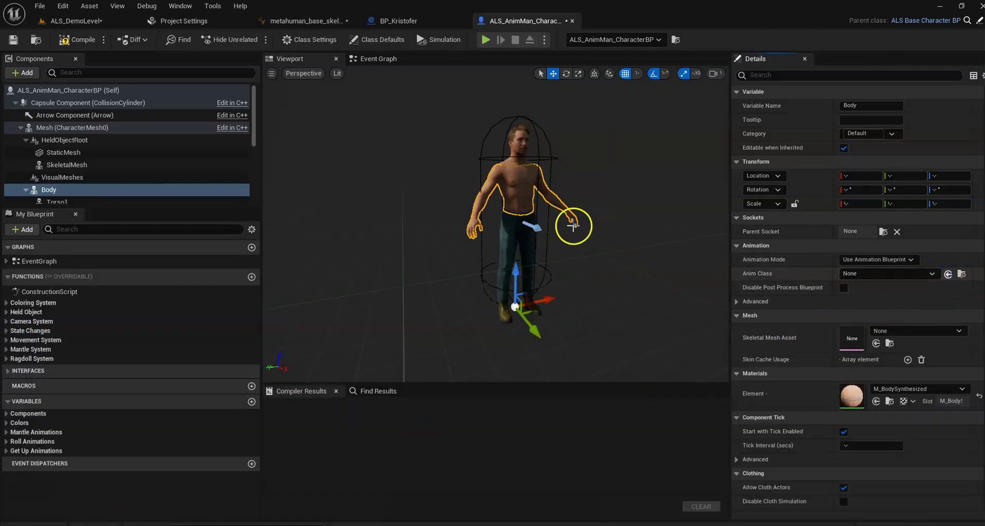
- Try to play ALS_DemoLevel in the editor, and open ALS_AnimMan_CharacterBP from the compilation error dialog
click(110, 24)
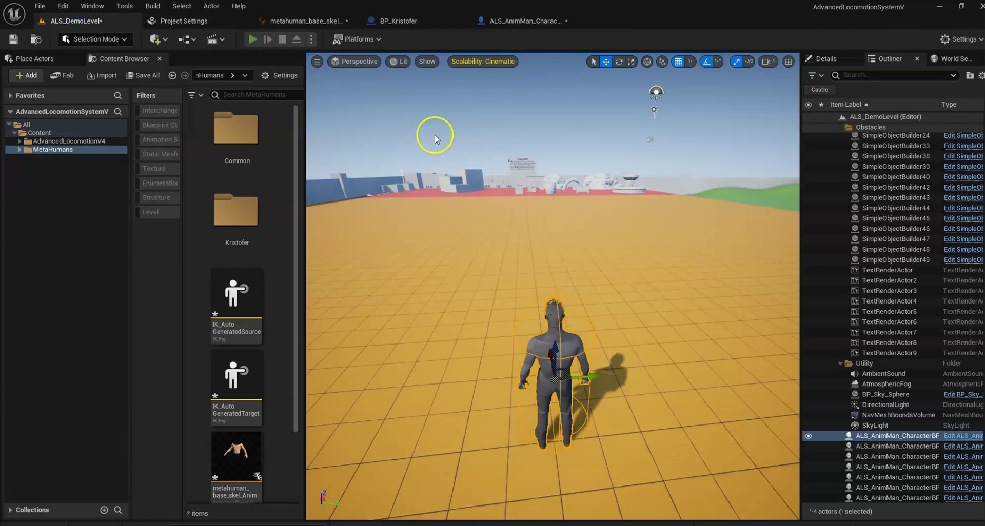
key(alt+p)
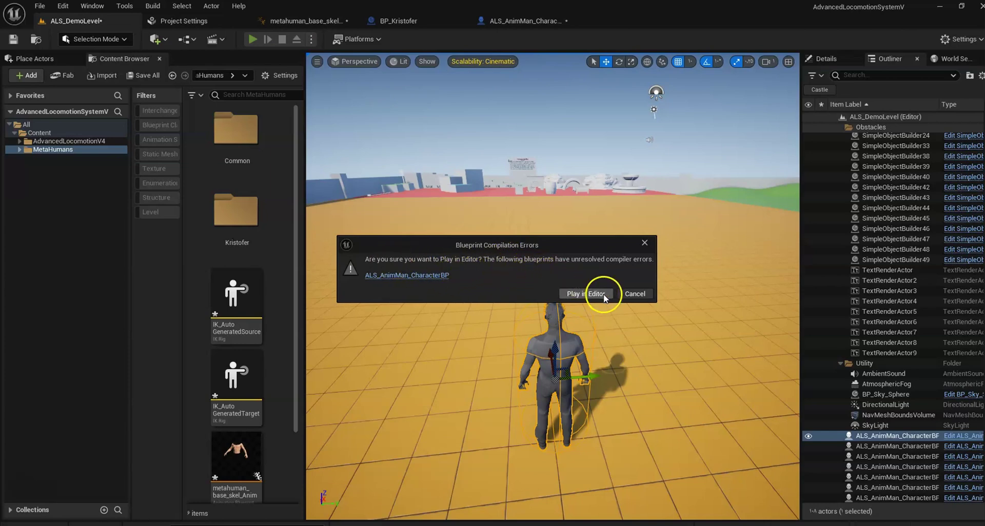
click(422, 277)
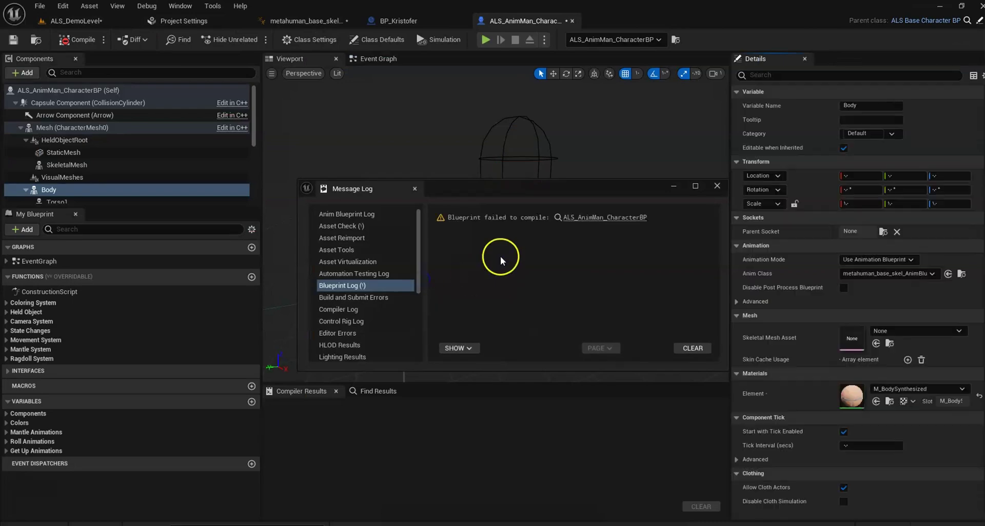
- Dismiss the message log, compile ALS_AnimMan_CharacterBP and go to the Event Graph node behind the first Target error
click(578, 220)
click(673, 187)
click(82, 41)
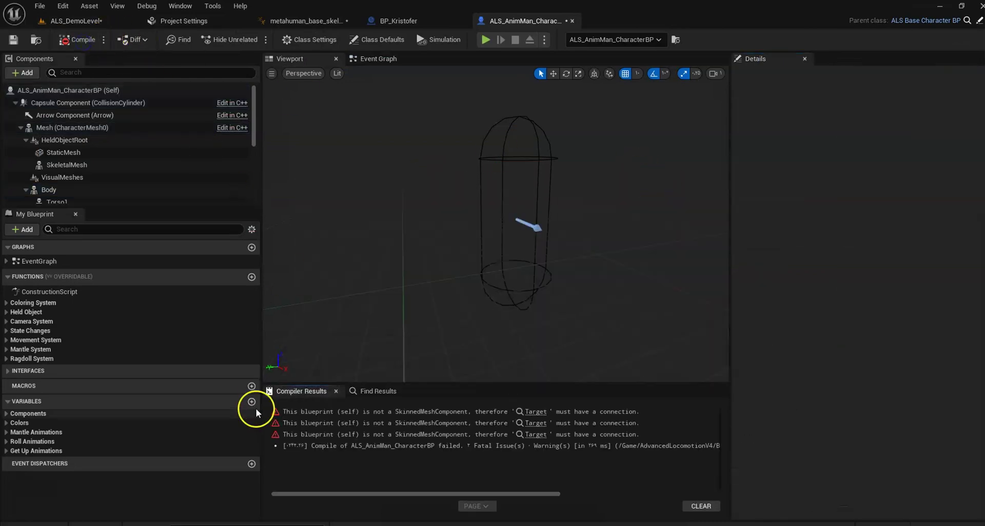
click(559, 408)
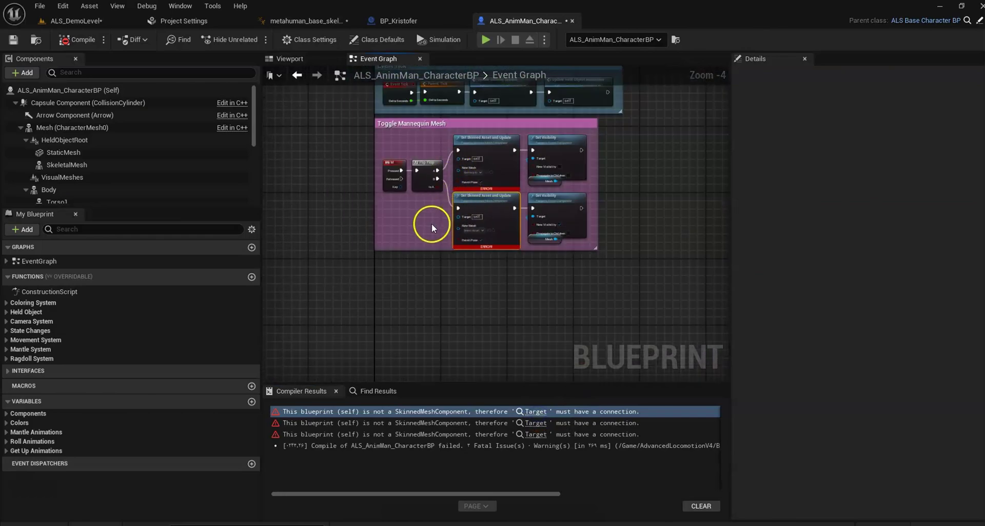
- Disconnect the M key event from the flip-flop node in the Toggle Mannequin Mesh group and recompile the blueprint
click(581, 240)
drag(389, 138, 402, 144)
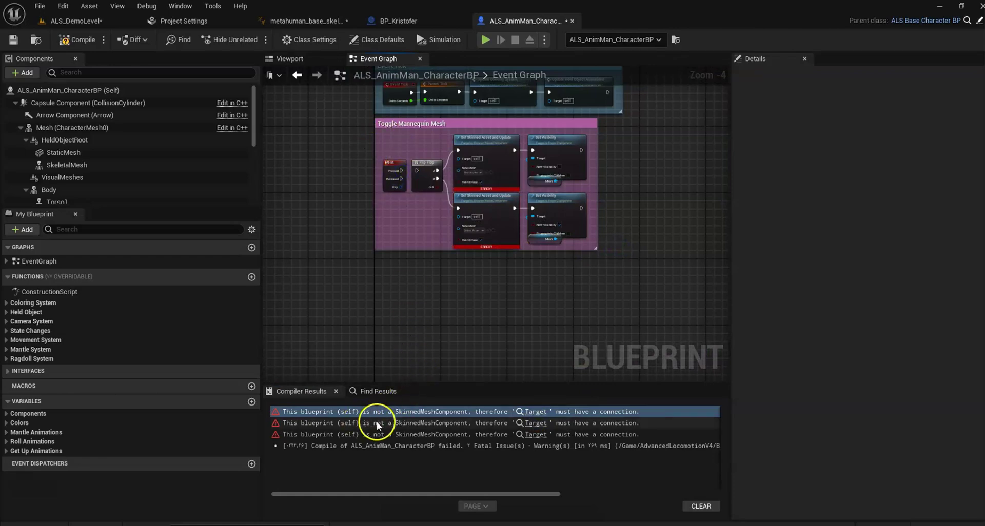
click(82, 39)
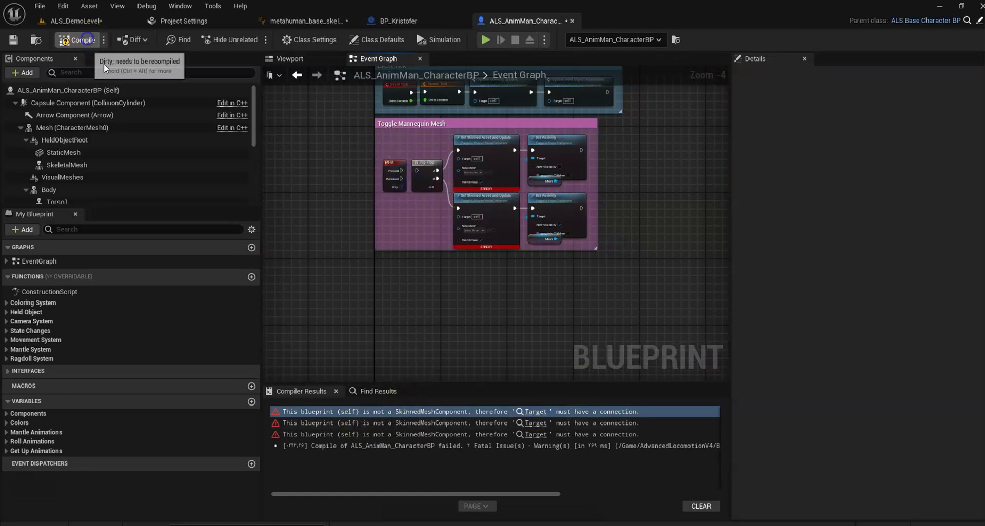
- Follow the remaining Target error to the Set Leader Pose Component node in the Construction Script and examine its Mesh connection
click(535, 412)
scroll(449, 190, down, 3)
right_drag(429, 220, 500, 243)
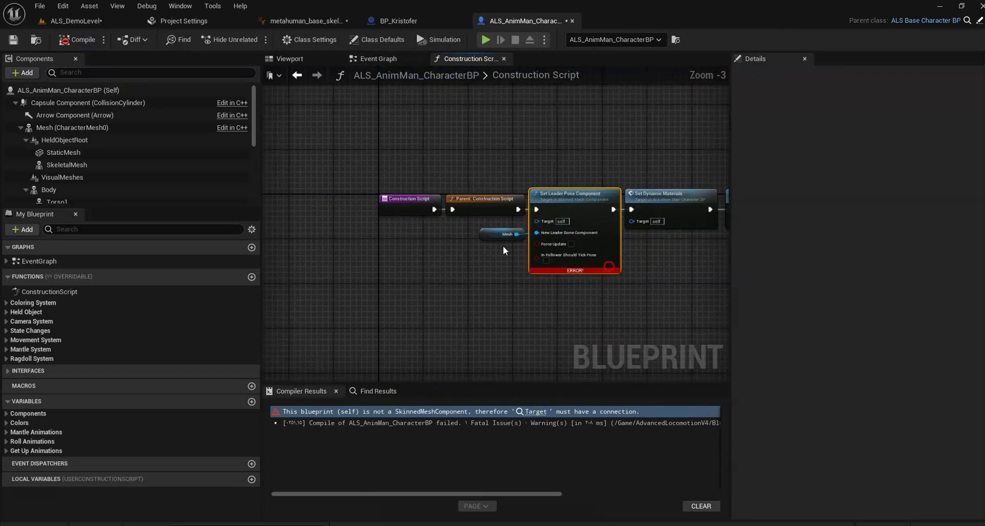
scroll(394, 147, up, 2)
drag(505, 258, 436, 259)
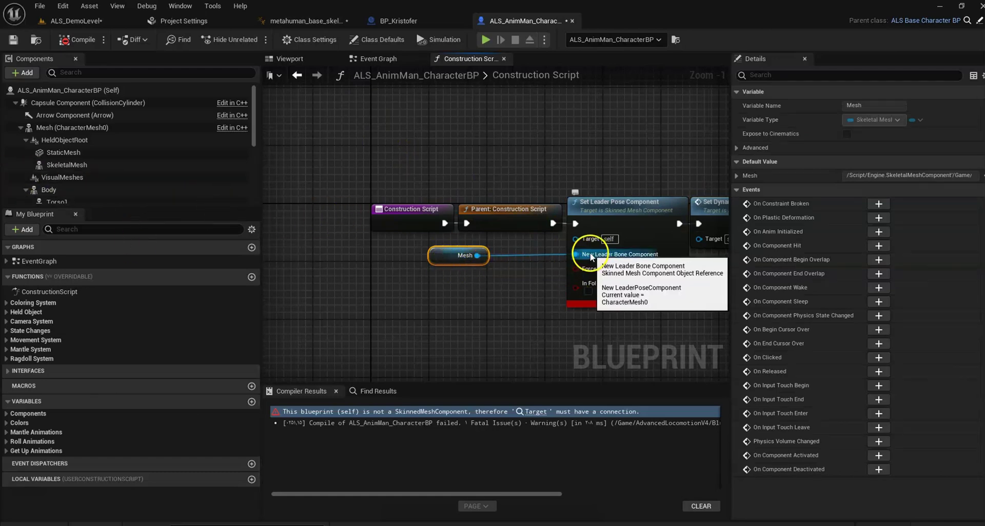
- Add references to the Body, Torso1, Legs, Face and Feet1 components below the Set Leader Pose Component node
scroll(71, 154, down, 3)
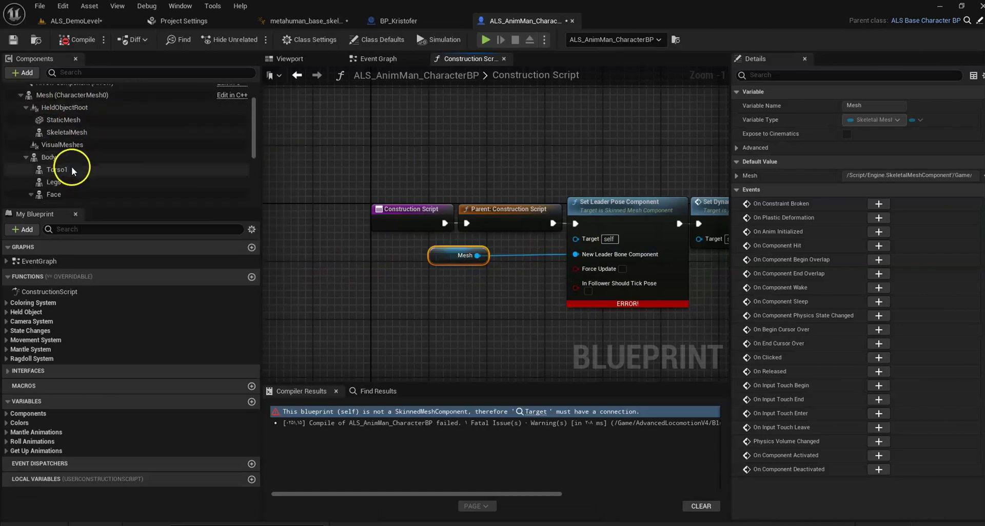
click(72, 160)
shift+click(58, 128)
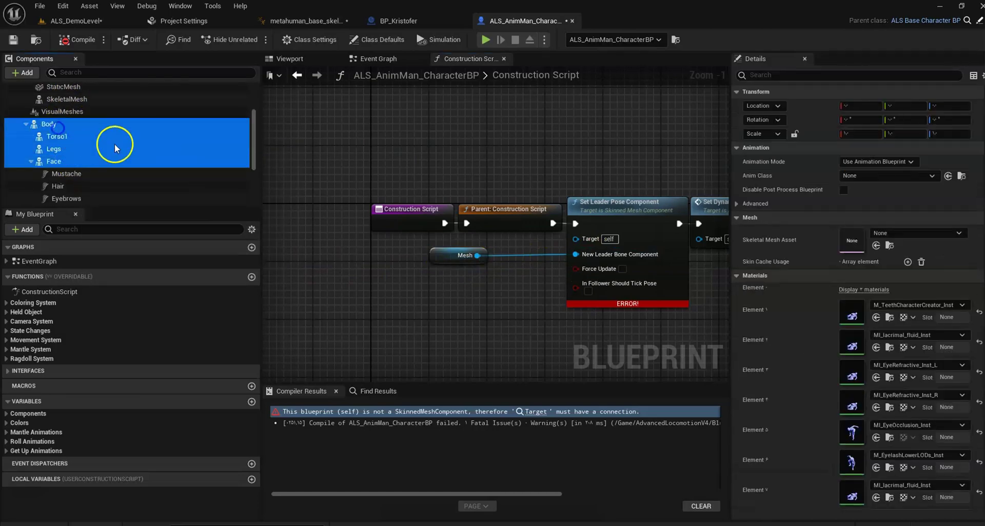
drag(53, 124, 472, 328)
right_drag(475, 330, 444, 250)
scroll(97, 169, down, 2)
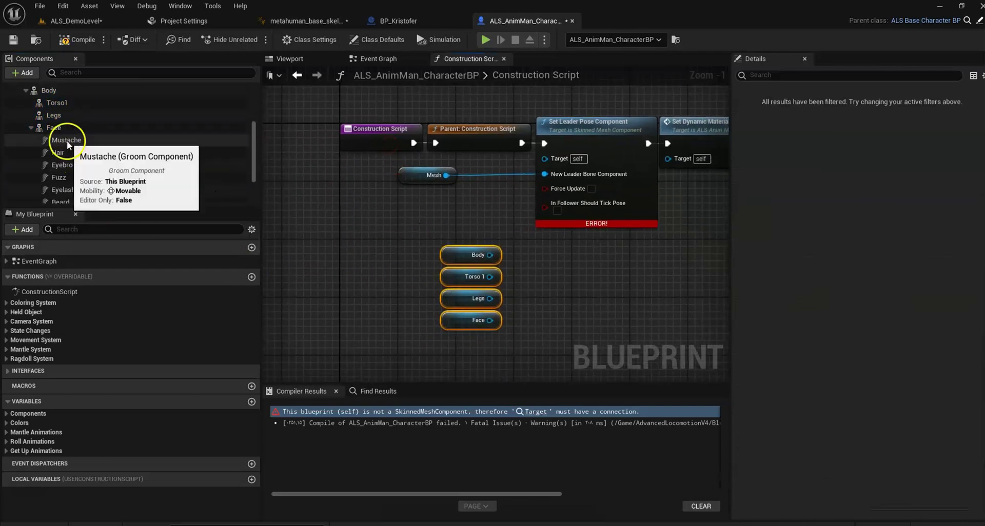
scroll(66, 141, down, 2)
drag(110, 169, 465, 348)
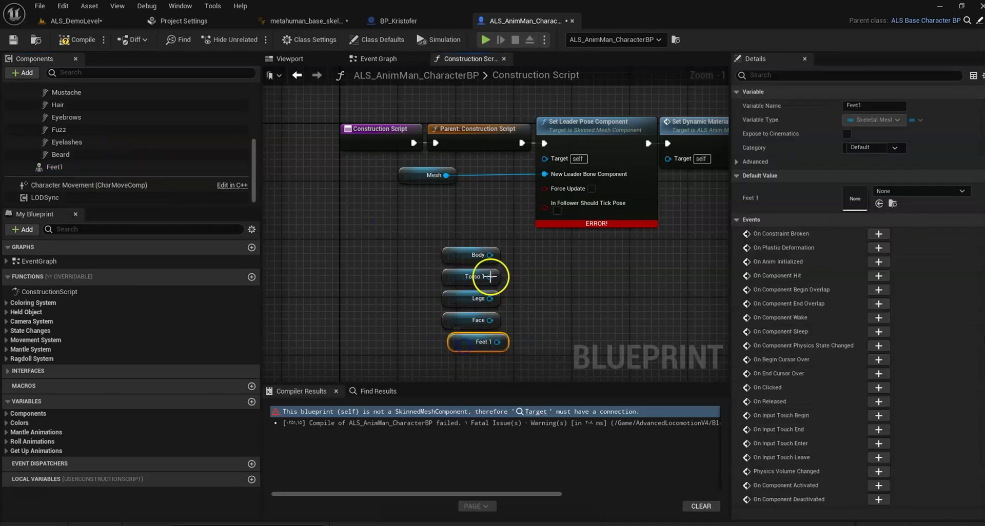
- Wire Body in place of Mesh to New Leader Bone Component, connect Torso1, Legs, Face and Feet1 to Target, and compile
drag(467, 261, 460, 254)
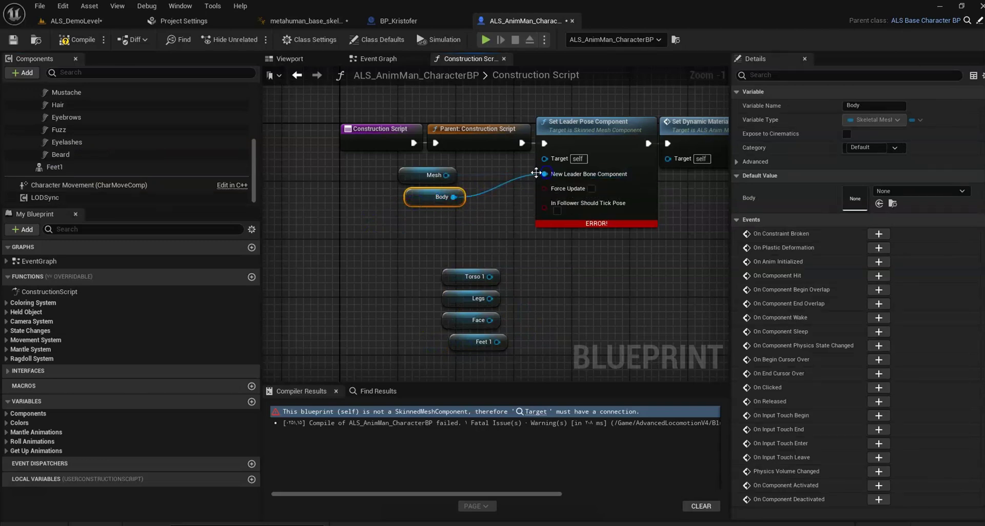
drag(433, 175, 380, 233)
drag(489, 277, 552, 175)
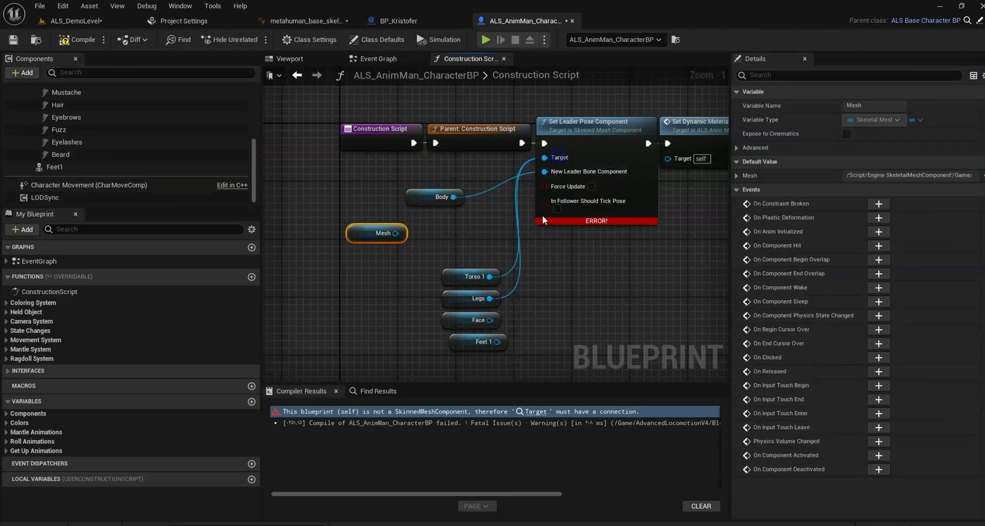
drag(489, 320, 546, 157)
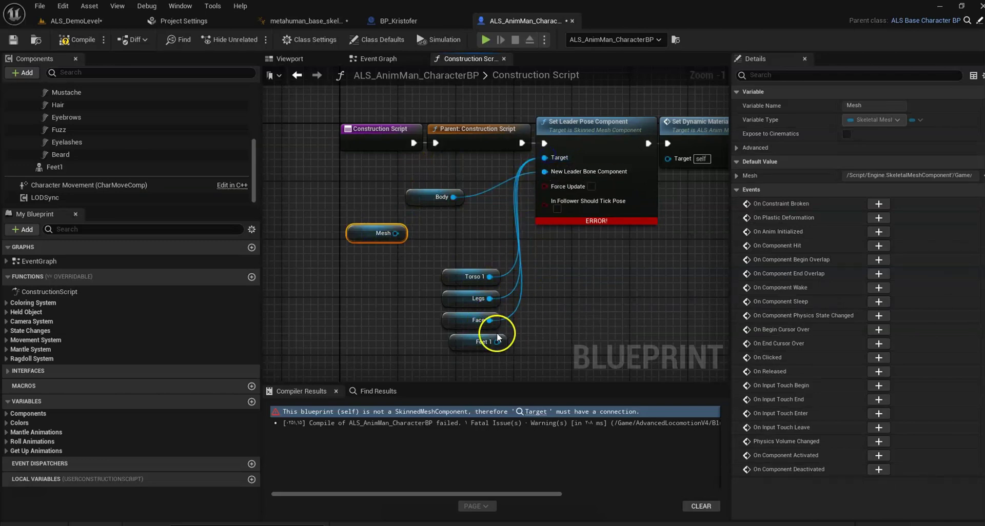
drag(496, 339, 539, 192)
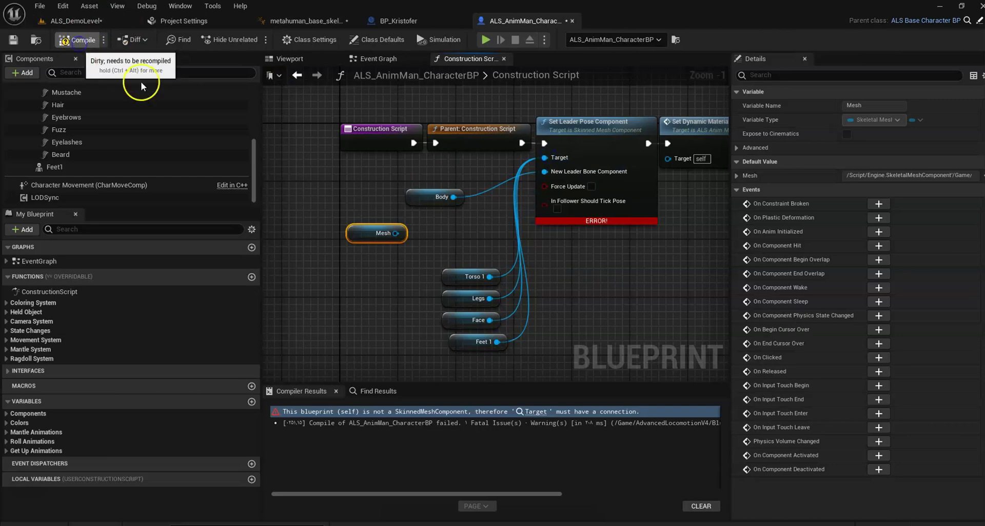
key(F7)
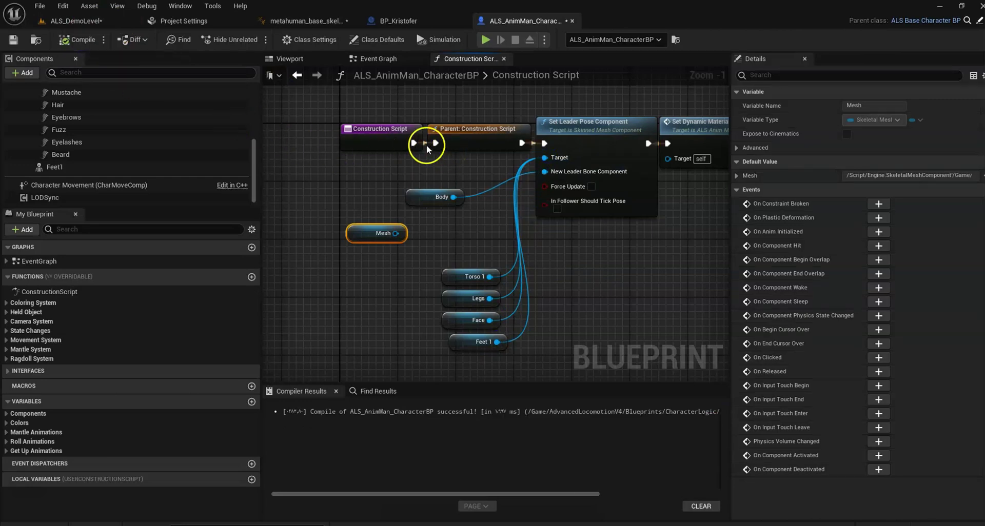
- Play ALS_DemoLevel in the editor and run the MetaHuman character around to test its locomotion
scroll(393, 94, down, 1)
drag(102, 24, 172, 28)
click(253, 39)
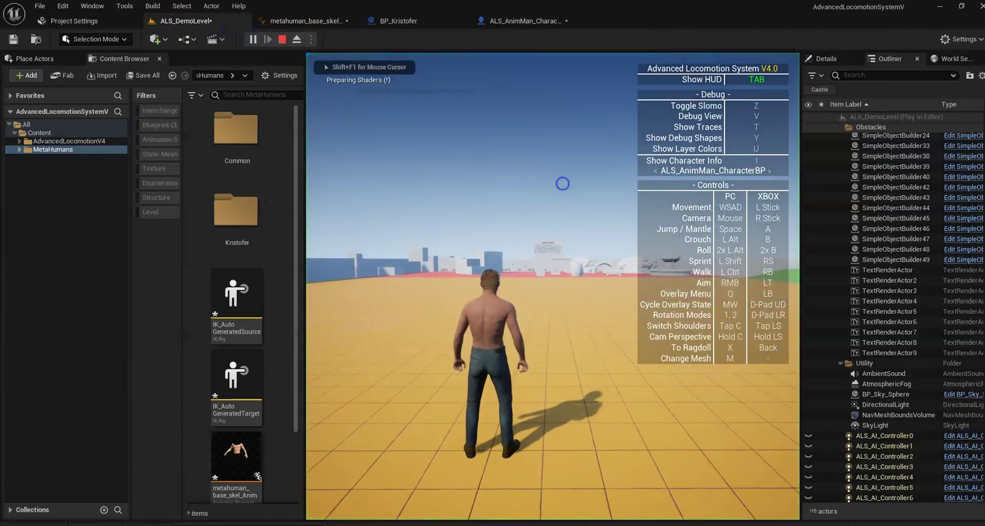
key(w)
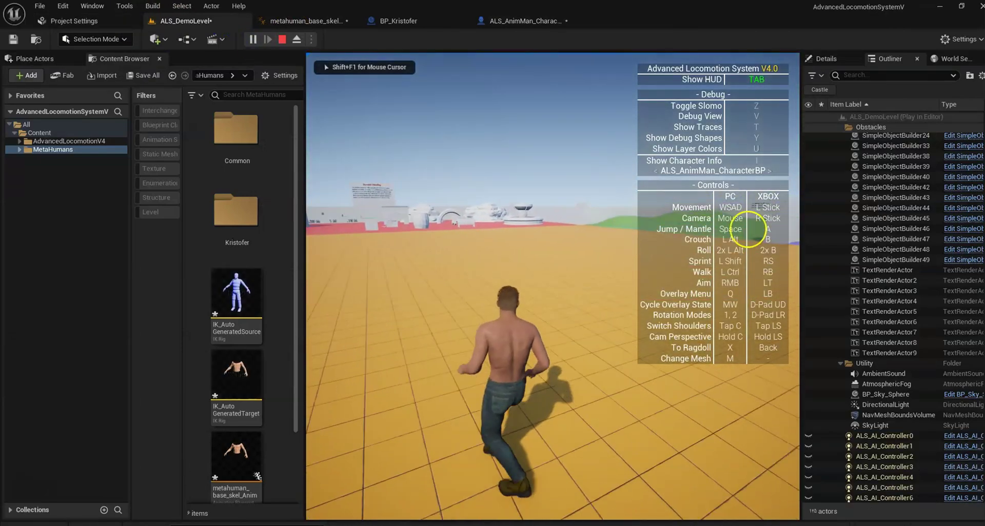
key(shift+F1)
click(306, 142)
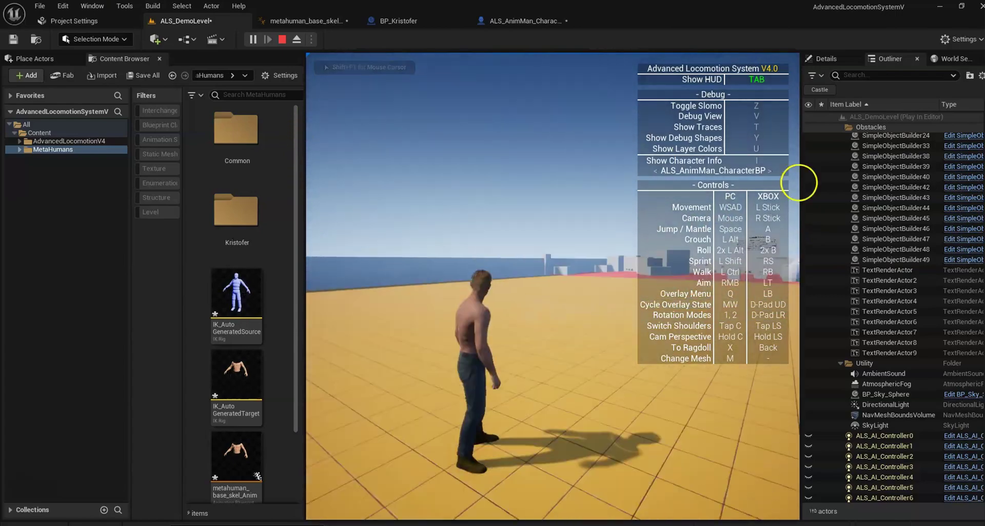
key(w)
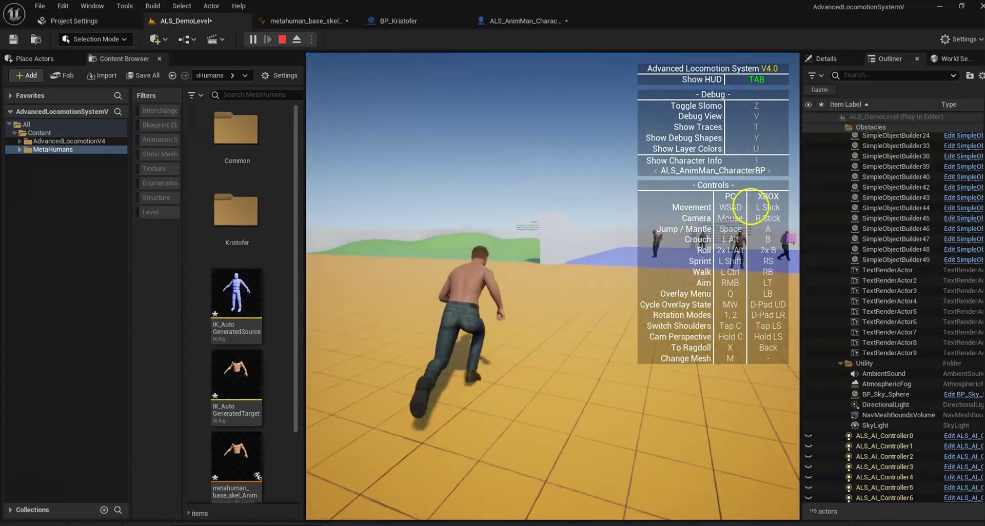